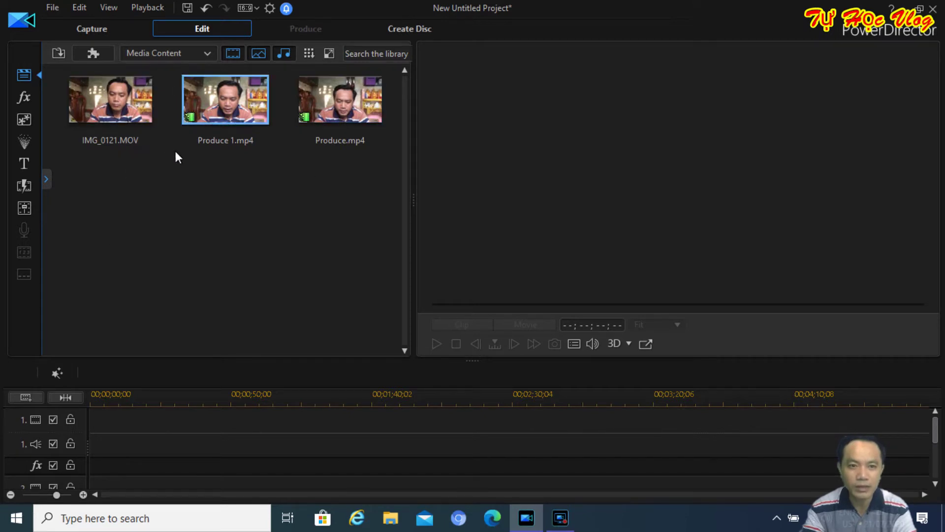
{"action": "left_click", "coordinate": [54, 53]}
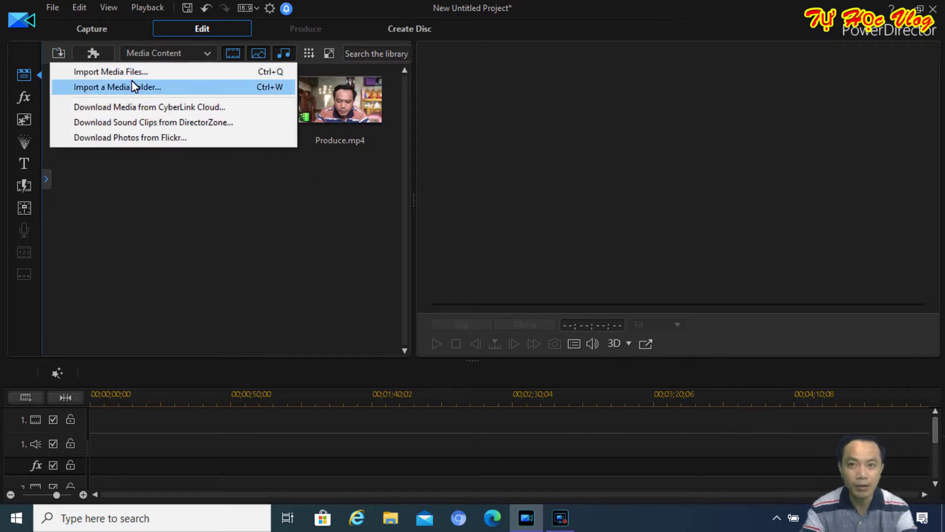
{"action": "left_click", "coordinate": [219, 221]}
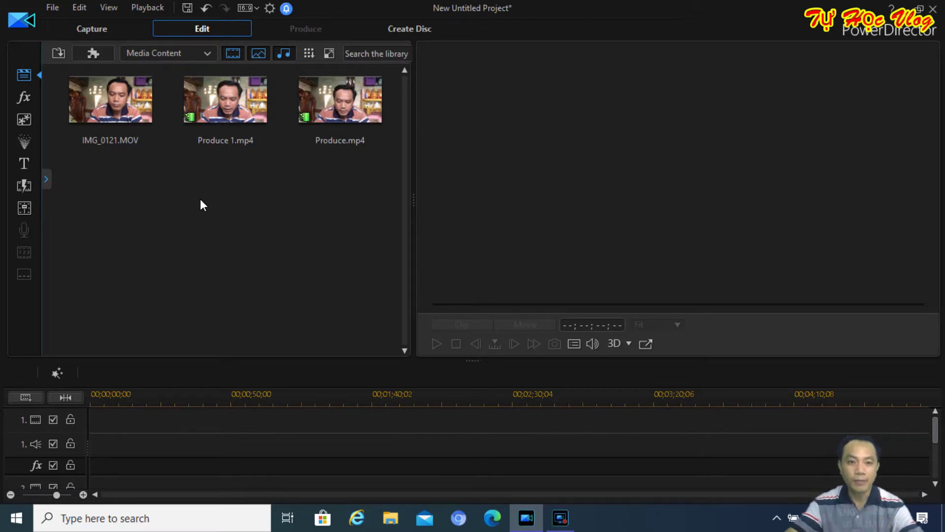
{"action": "left_click", "coordinate": [96, 102]}
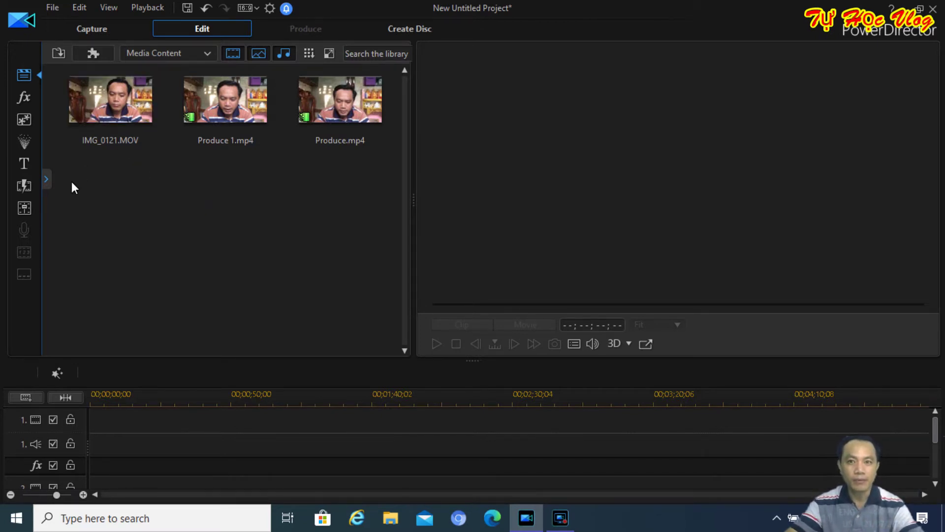
{"action": "left_click", "coordinate": [214, 187]}
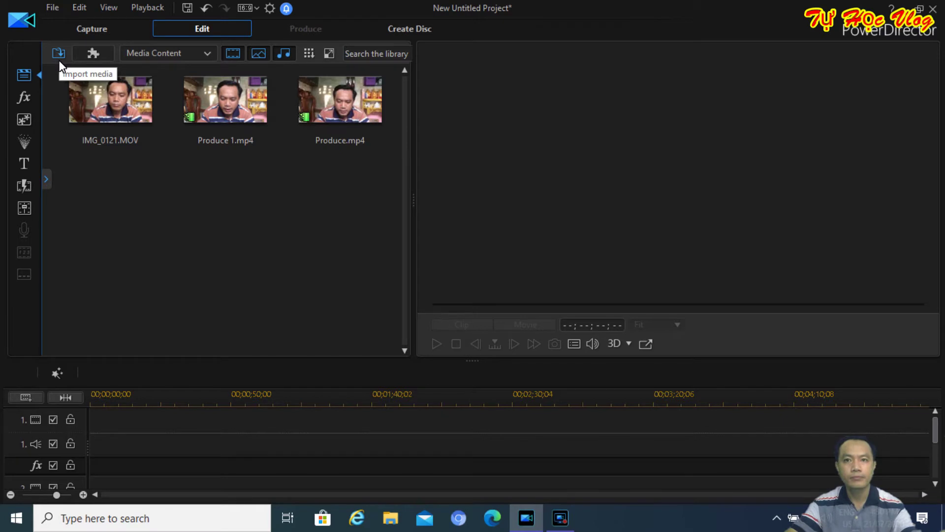
{"action": "left_click", "coordinate": [93, 90]}
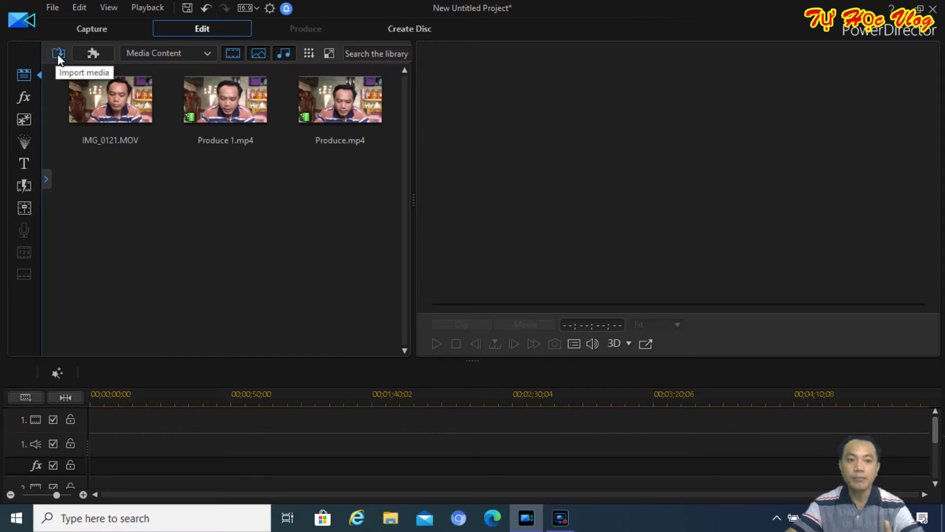
Step: Open the MultiCam Designer and dismiss its initial file picker without choosing a video
{"action": "left_click", "coordinate": [90, 54]}
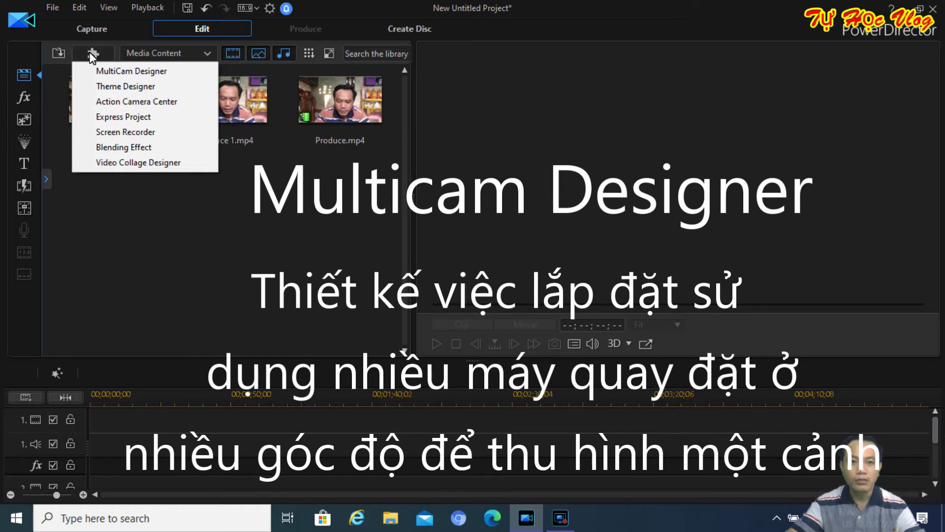
{"action": "left_click", "coordinate": [108, 72]}
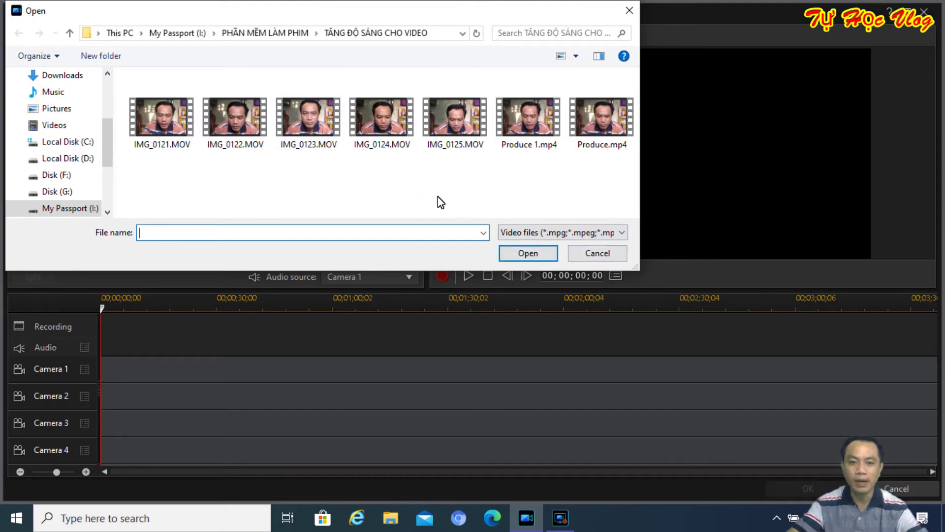
{"action": "left_click", "coordinate": [583, 257]}
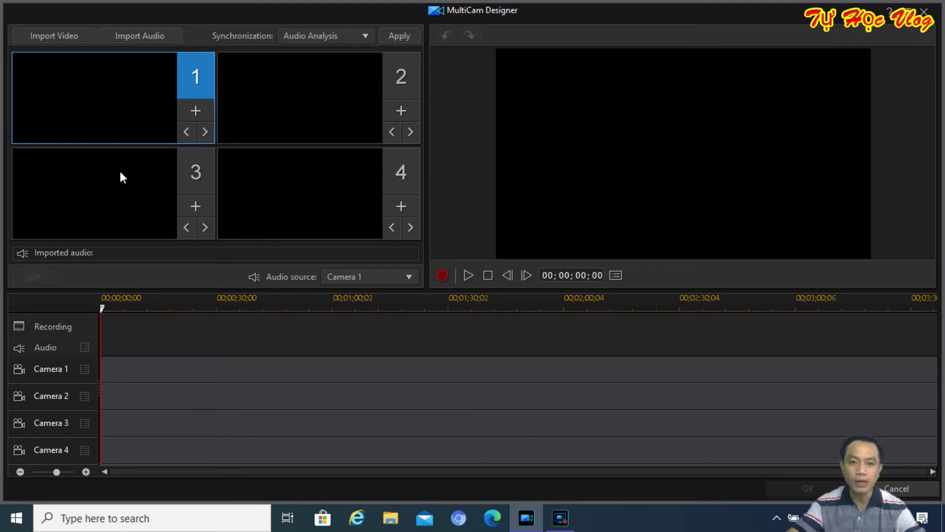
{"action": "left_click", "coordinate": [103, 84]}
{"action": "left_click", "coordinate": [310, 97]}
{"action": "left_click", "coordinate": [298, 123]}
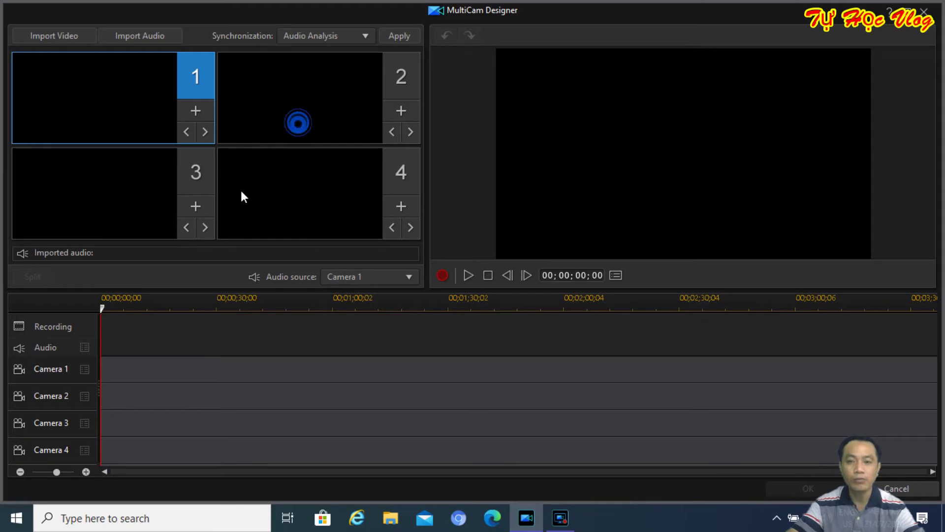
{"action": "left_click", "coordinate": [88, 189]}
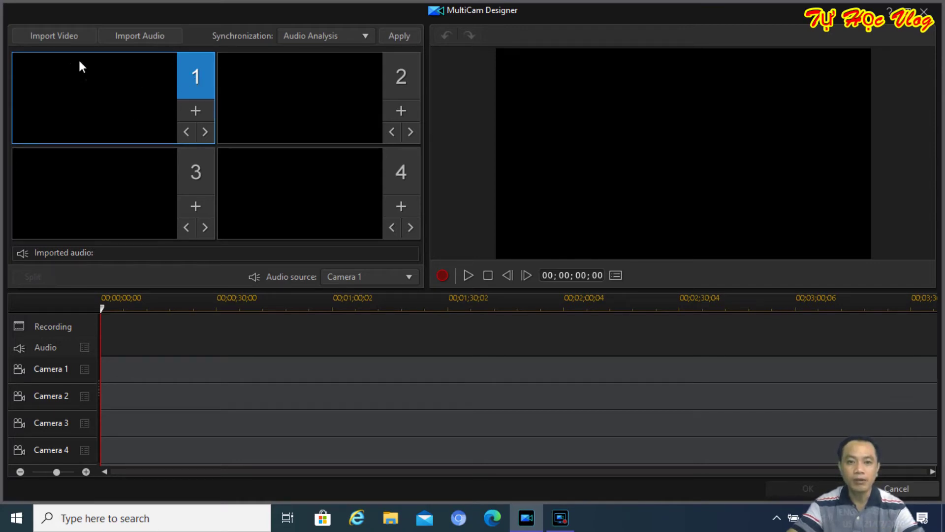
{"action": "left_click", "coordinate": [47, 37]}
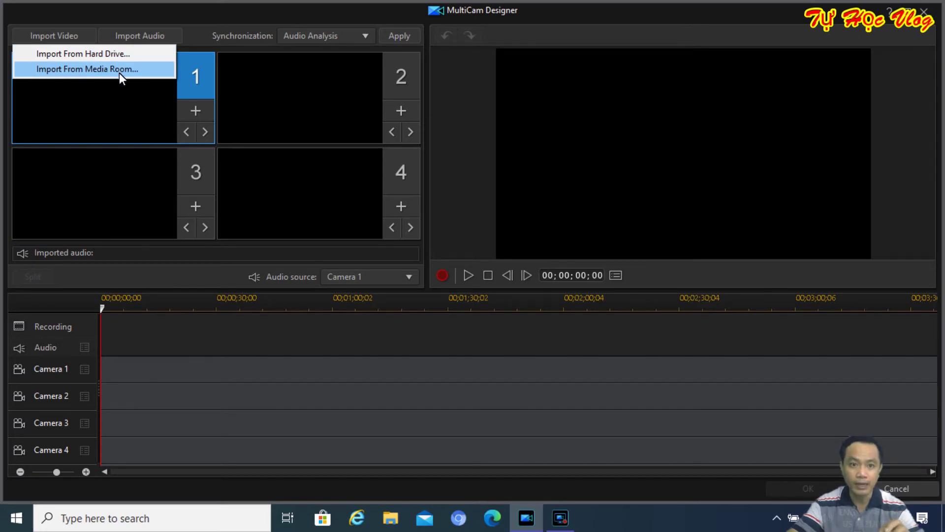
{"action": "left_click", "coordinate": [83, 55]}
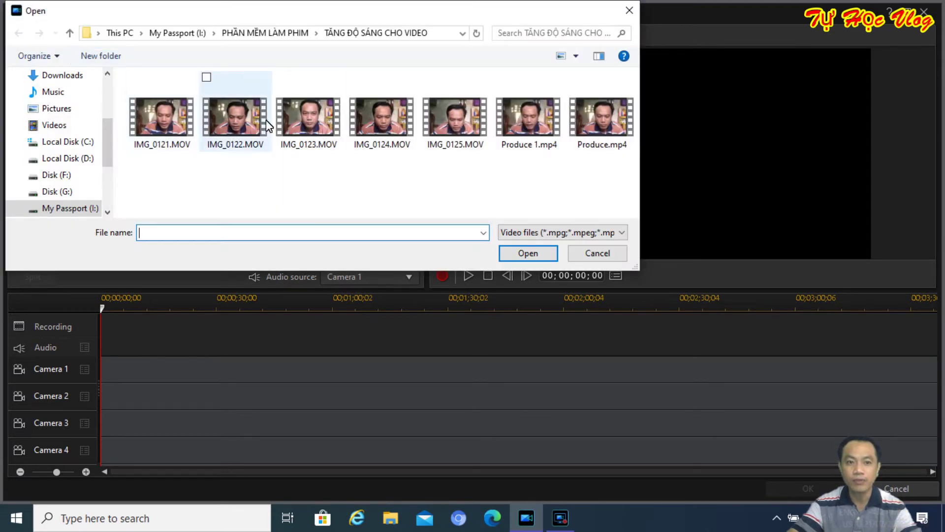
{"action": "left_click", "coordinate": [615, 256]}
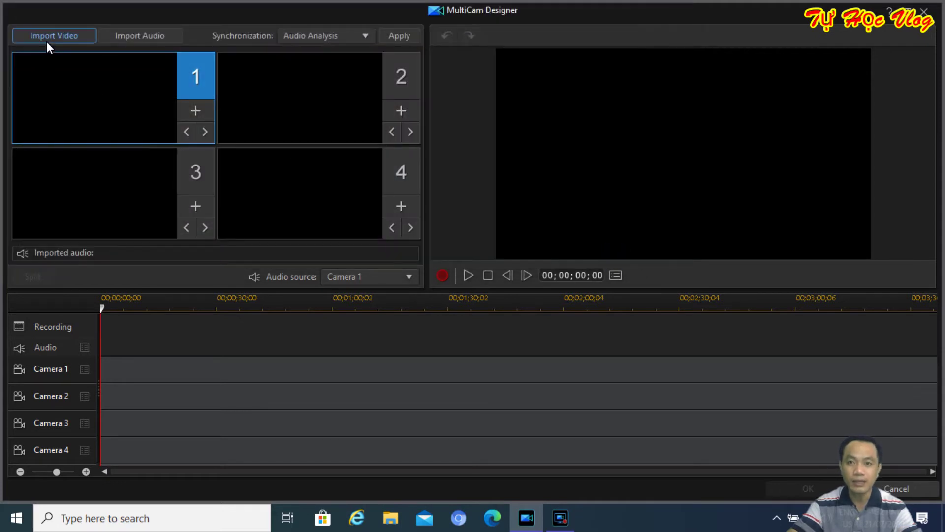
Step: Import the clip IMG_0121.MOV from the Media Room into camera 1
{"action": "left_click", "coordinate": [47, 40]}
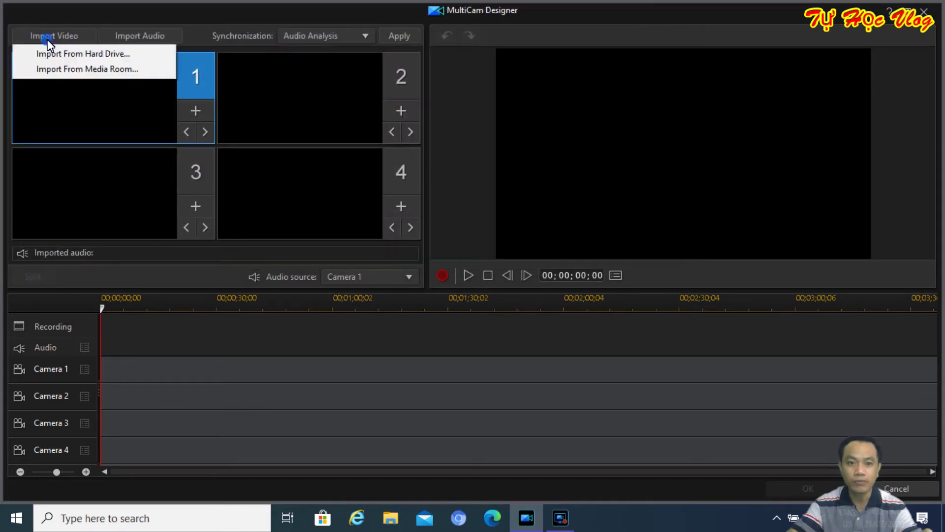
{"action": "left_click", "coordinate": [65, 68]}
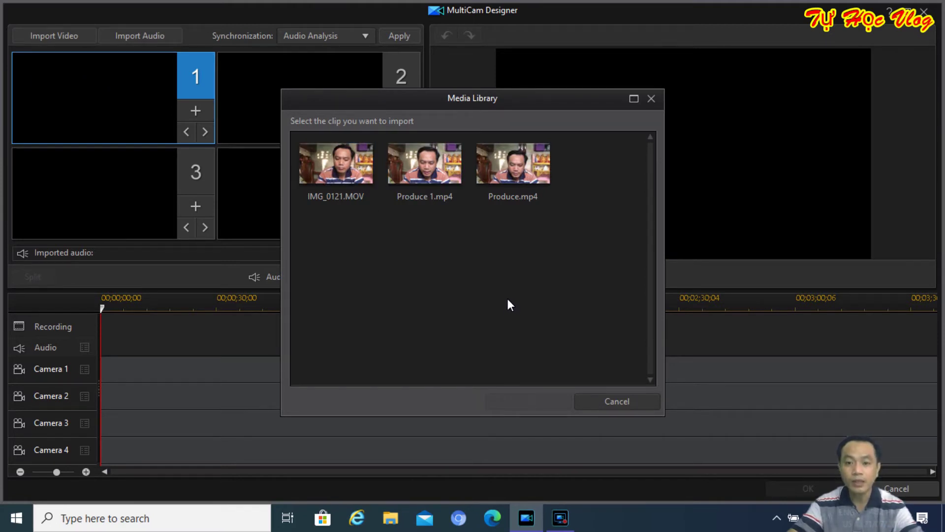
{"action": "left_click", "coordinate": [340, 167]}
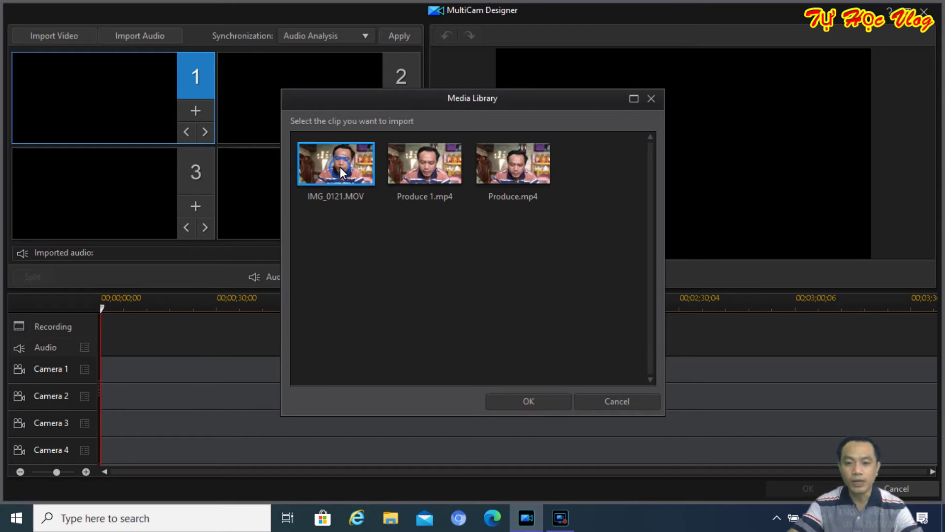
{"action": "left_click", "coordinate": [533, 401]}
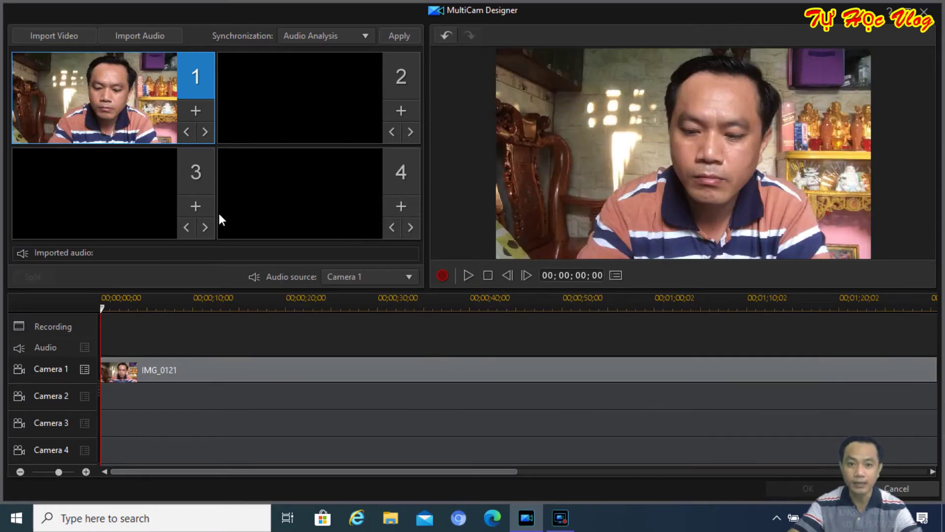
Step: Import the clip Produce 1.mp4 from the Media Room into camera 2
{"action": "left_click", "coordinate": [309, 93]}
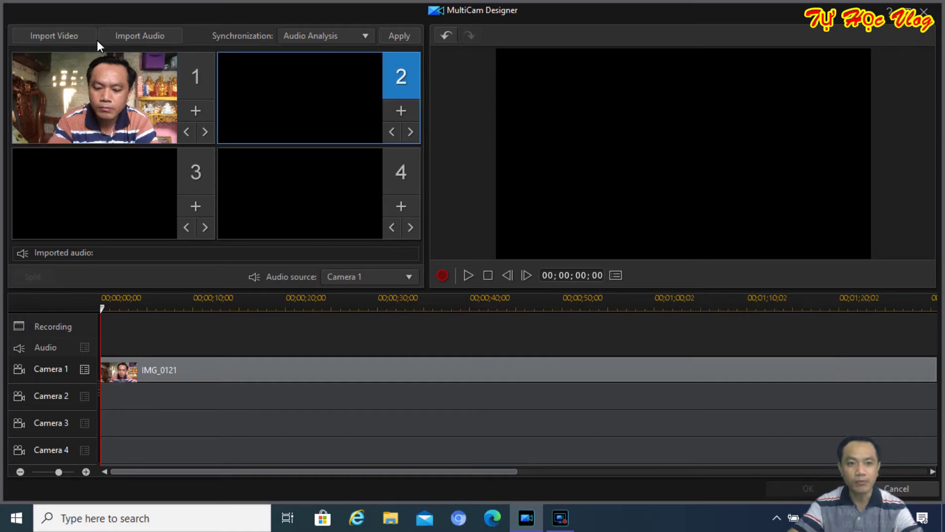
{"action": "left_click", "coordinate": [55, 39]}
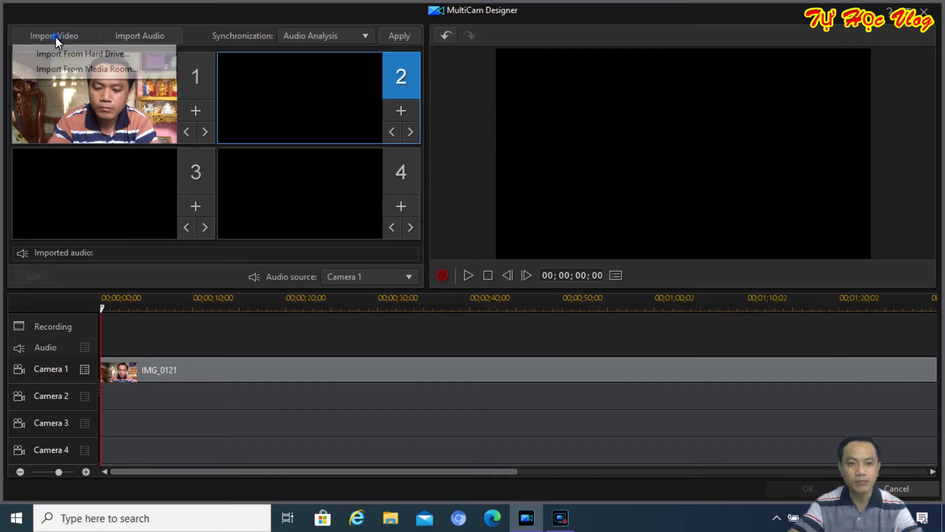
{"action": "left_click", "coordinate": [53, 72]}
{"action": "left_click", "coordinate": [432, 176]}
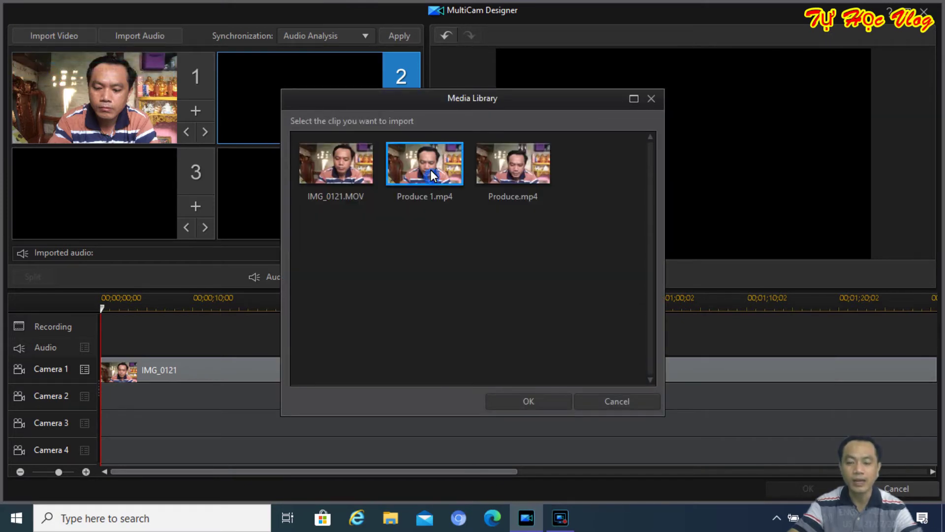
{"action": "left_click", "coordinate": [519, 402]}
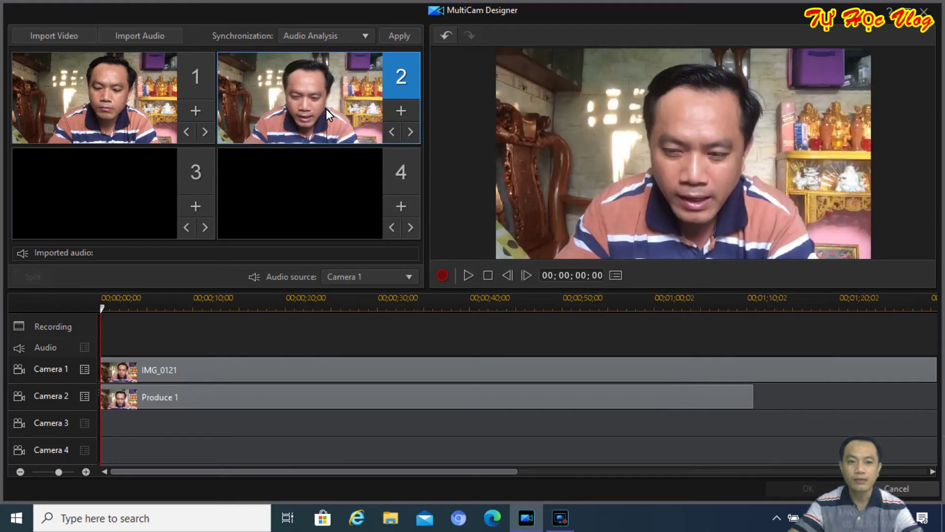
Step: Import the clip Produce.mp4 from the Media Room into camera 3
{"action": "left_click", "coordinate": [128, 184]}
{"action": "left_click", "coordinate": [48, 37]}
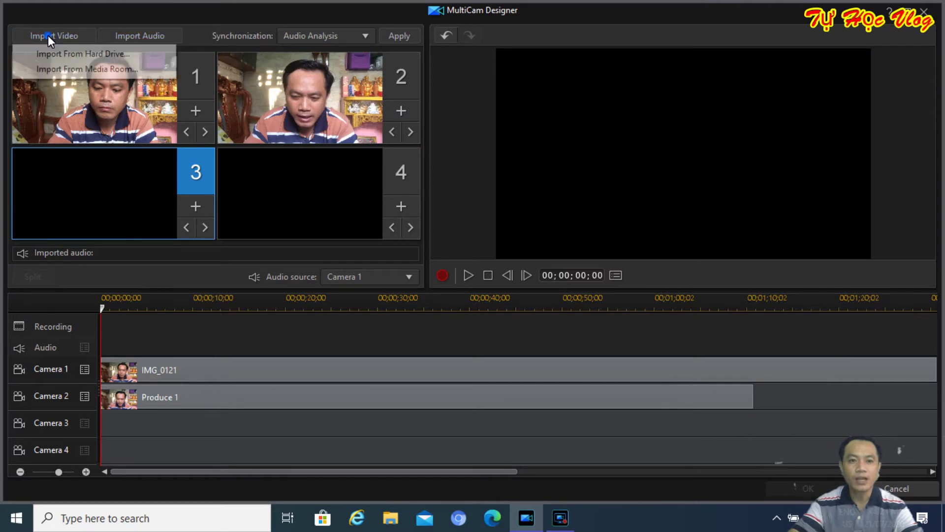
{"action": "left_click", "coordinate": [55, 71]}
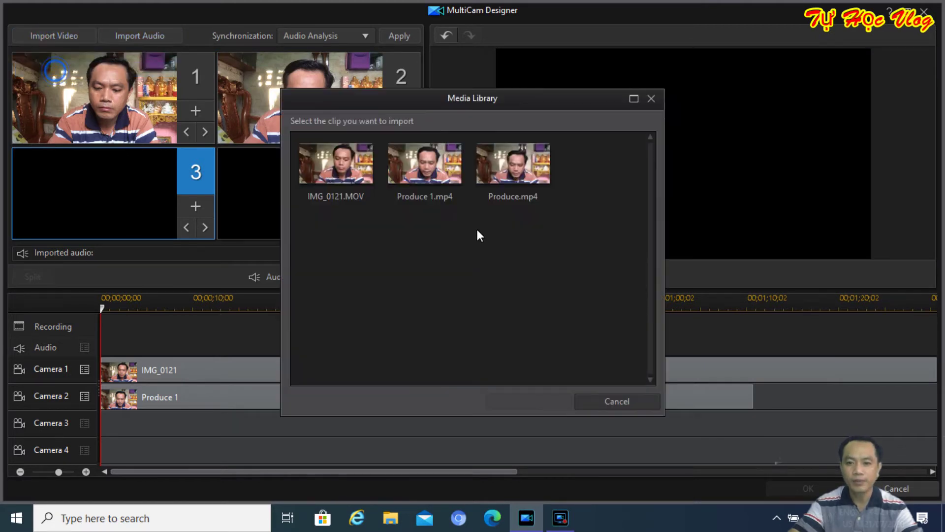
{"action": "left_click", "coordinate": [523, 159]}
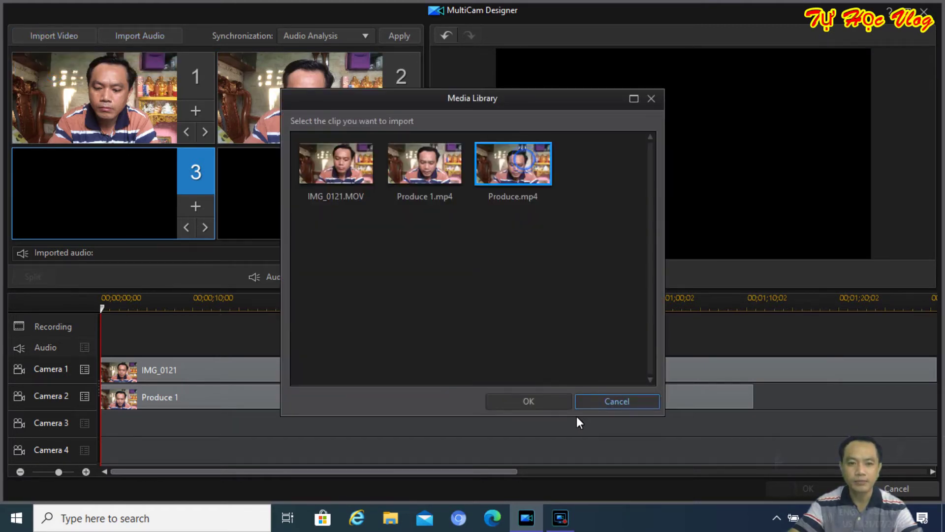
{"action": "left_click", "coordinate": [539, 398]}
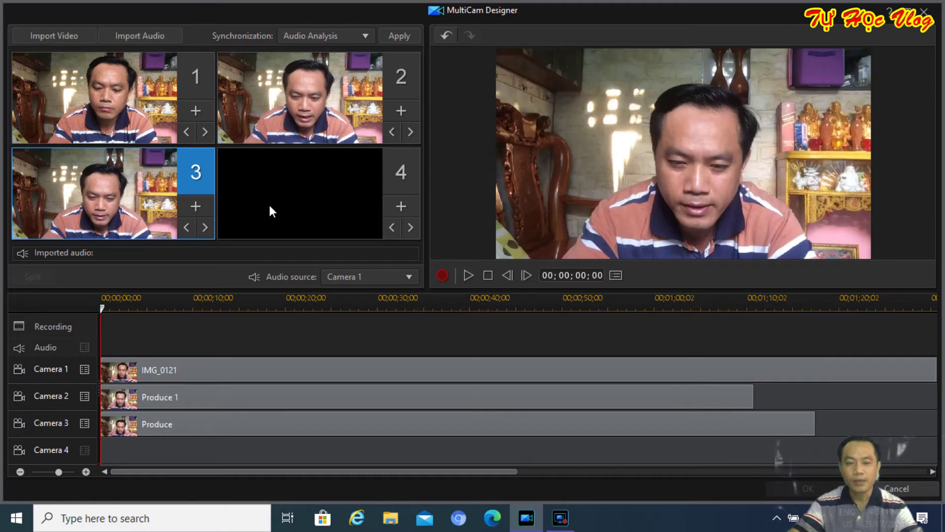
Step: Select the camera 1 view and check the available audio source options
{"action": "left_click", "coordinate": [131, 91]}
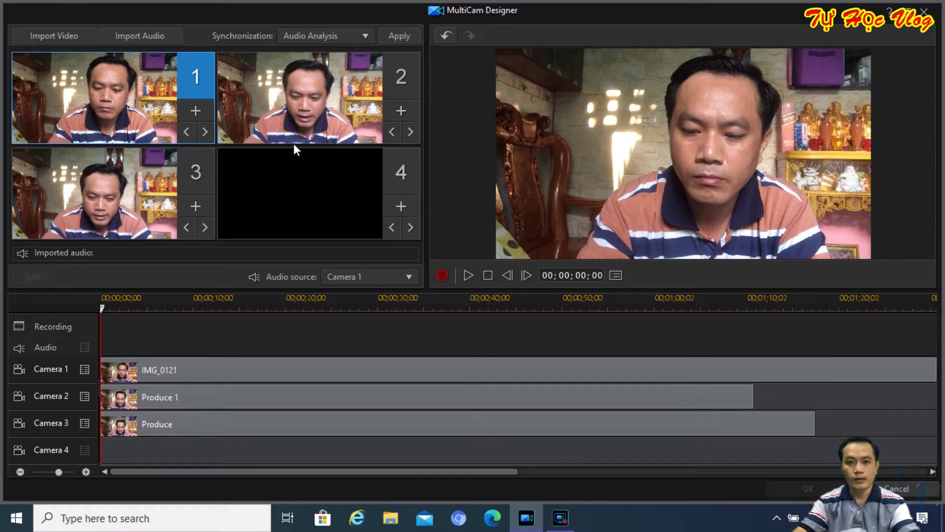
{"action": "left_click", "coordinate": [368, 276]}
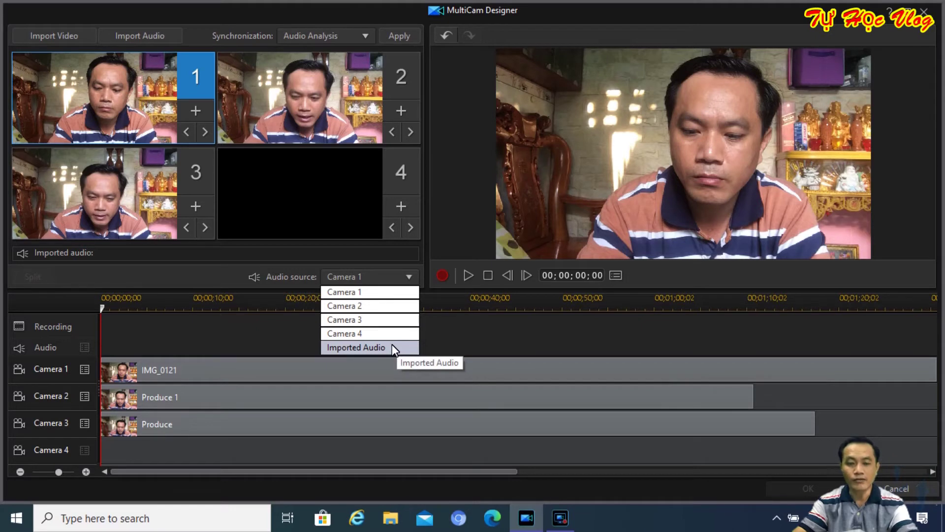
{"action": "left_click", "coordinate": [445, 329]}
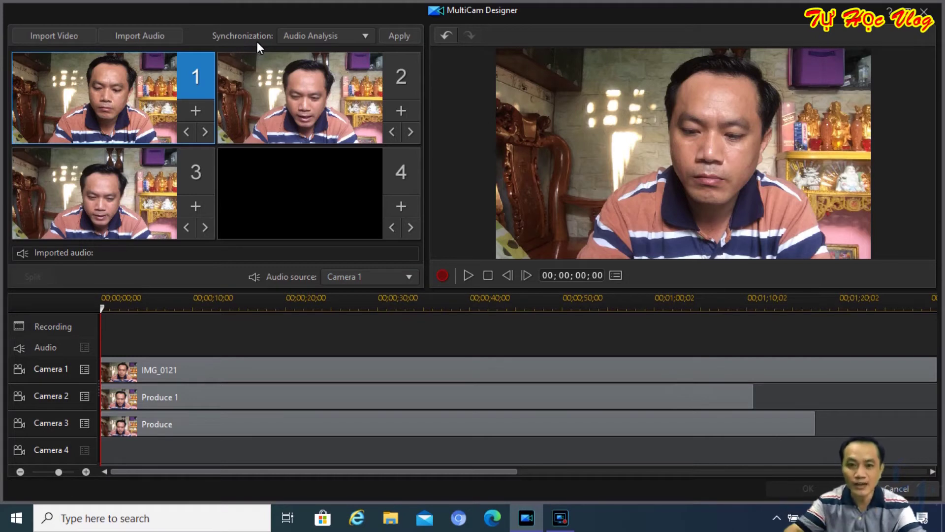
Step: Synchronize the three camera clips using the Audio Analysis method
{"action": "left_click", "coordinate": [367, 37]}
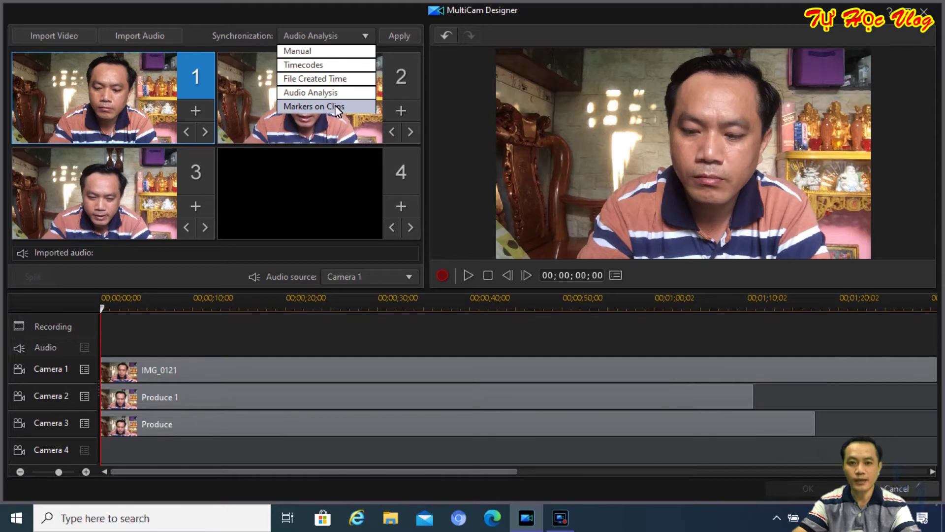
{"action": "left_click", "coordinate": [326, 90]}
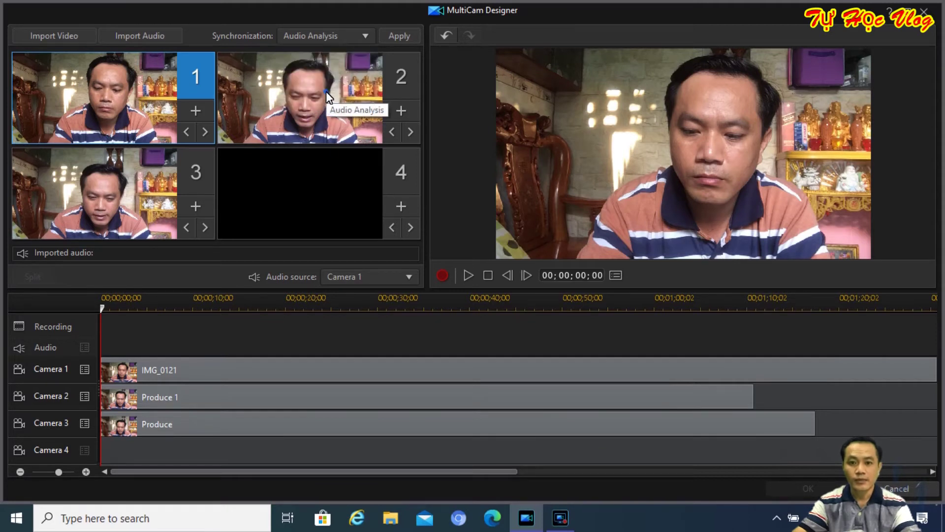
{"action": "left_click", "coordinate": [397, 37]}
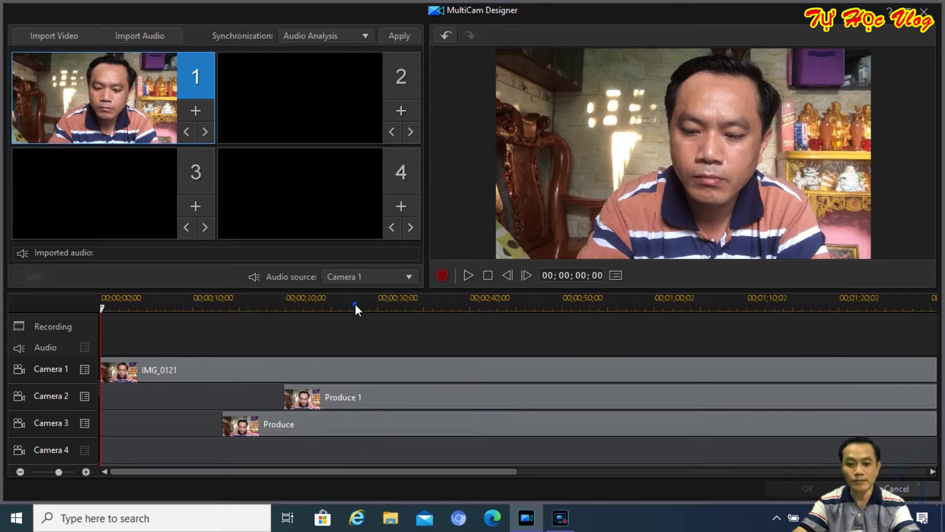
Step: Place the playhead at 00;00;41;07 and examine how the synchronized camera clips line up, selecting the IMG_0121 clip
{"action": "scroll", "coordinate": [355, 304], "scroll_direction": "down", "scroll_amount": 3}
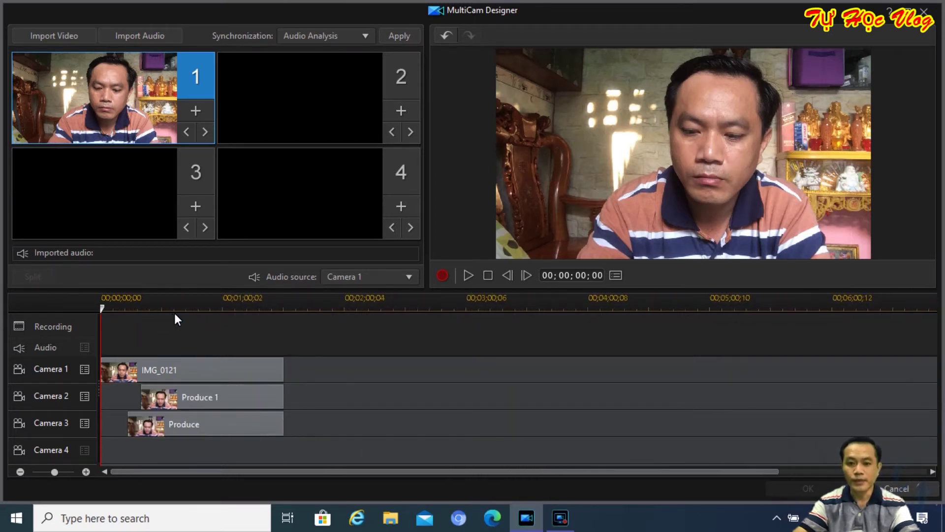
{"action": "scroll", "coordinate": [214, 303], "scroll_direction": "up", "scroll_amount": 2}
{"action": "left_click", "coordinate": [274, 302]}
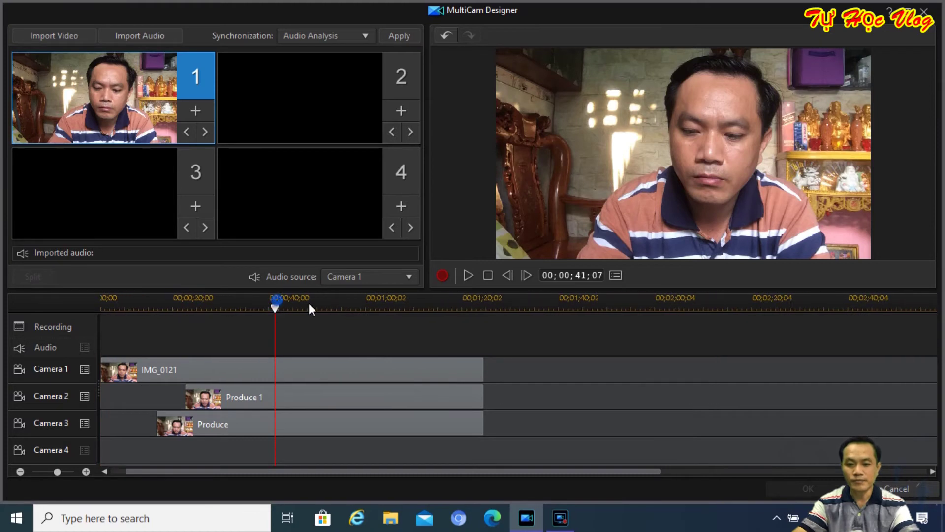
{"action": "scroll", "coordinate": [335, 304], "scroll_direction": "up", "scroll_amount": 1}
{"action": "left_click_drag", "start_coordinate": [384, 472], "coordinate": [246, 470]}
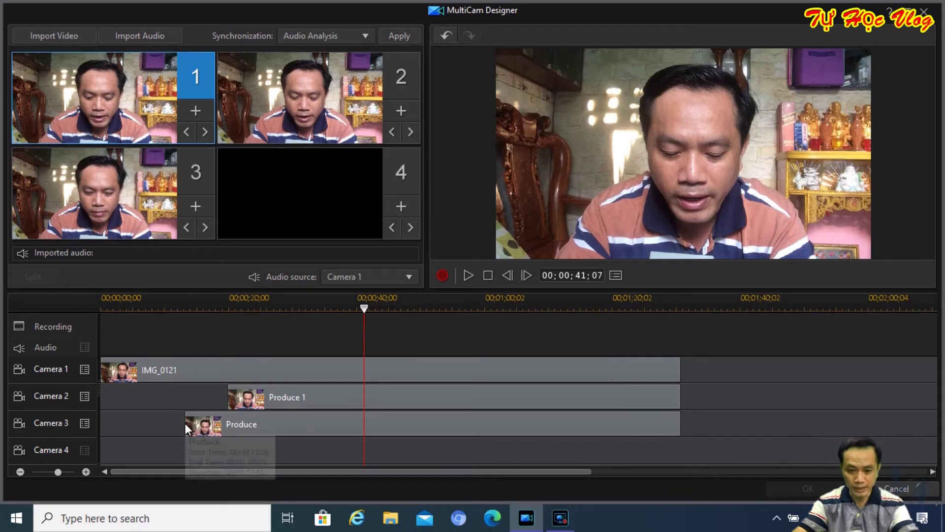
{"action": "left_click", "coordinate": [133, 370]}
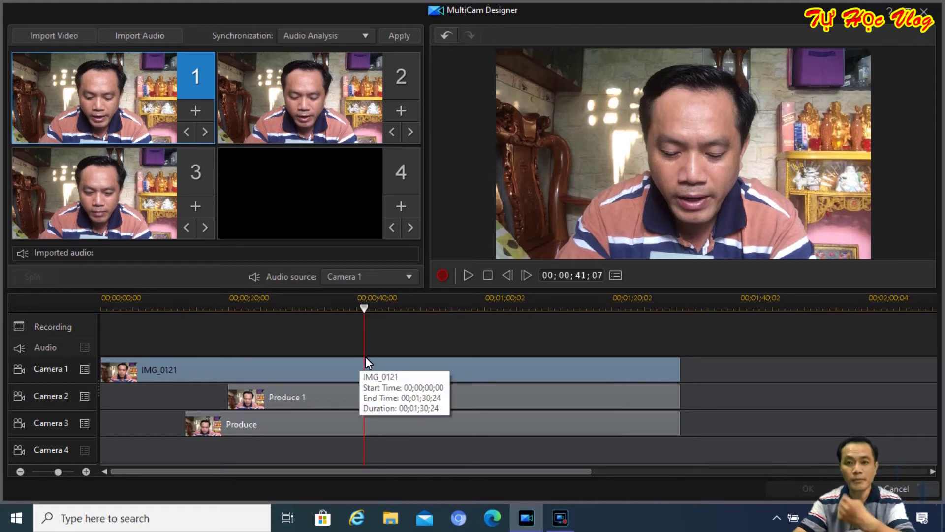
Step: Compare the synchronized clips' start points, checking the timeline's beginning and the start of the camera 3 clip at 00;00;13;03
{"action": "left_click_drag", "start_coordinate": [365, 309], "coordinate": [81, 320]}
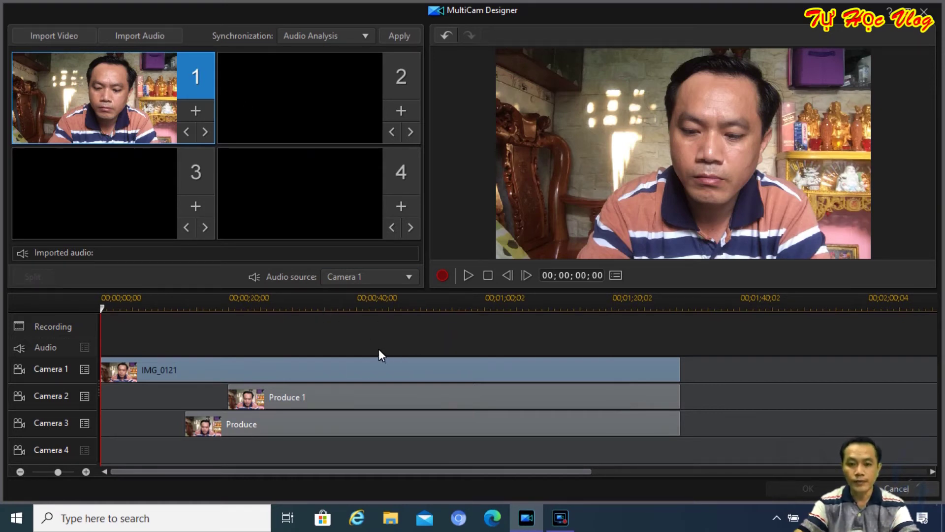
{"action": "left_click", "coordinate": [289, 392]}
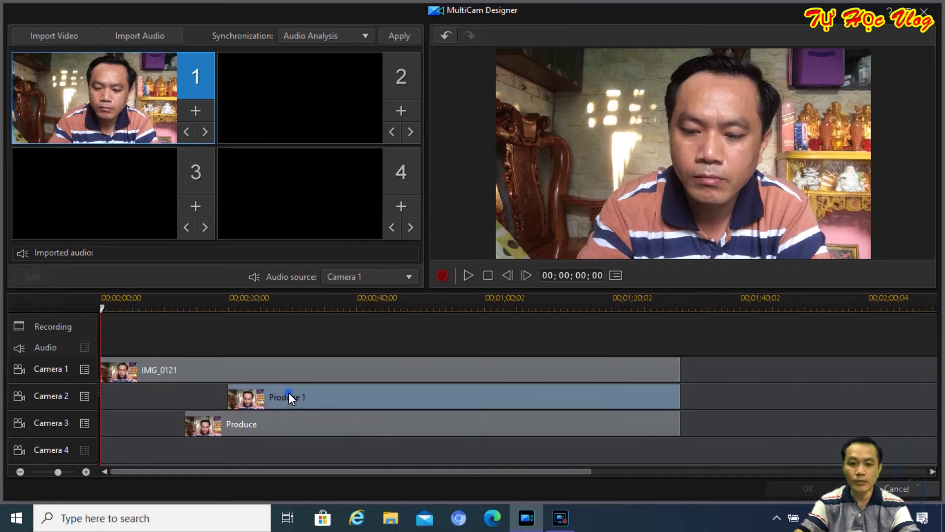
{"action": "left_click", "coordinate": [289, 424]}
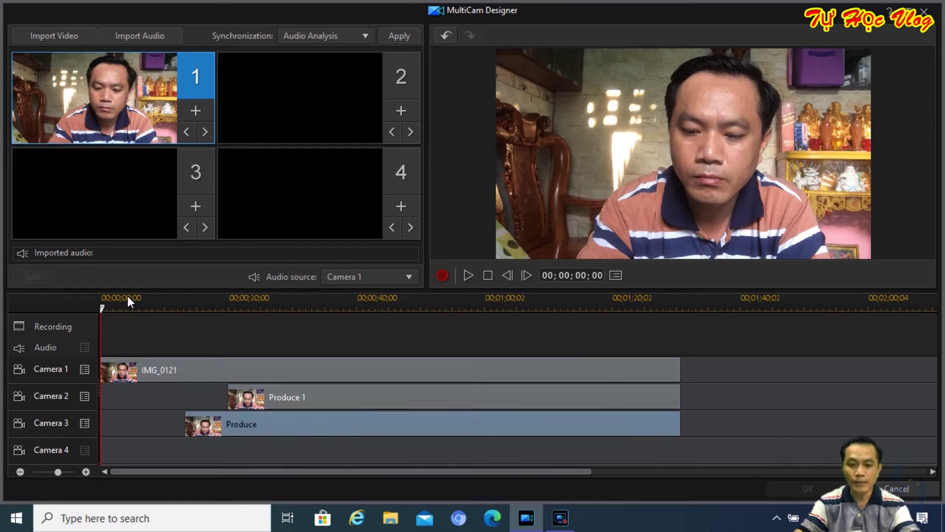
{"action": "left_click", "coordinate": [179, 302]}
{"action": "left_click", "coordinate": [187, 299]}
{"action": "left_click", "coordinate": [157, 367]}
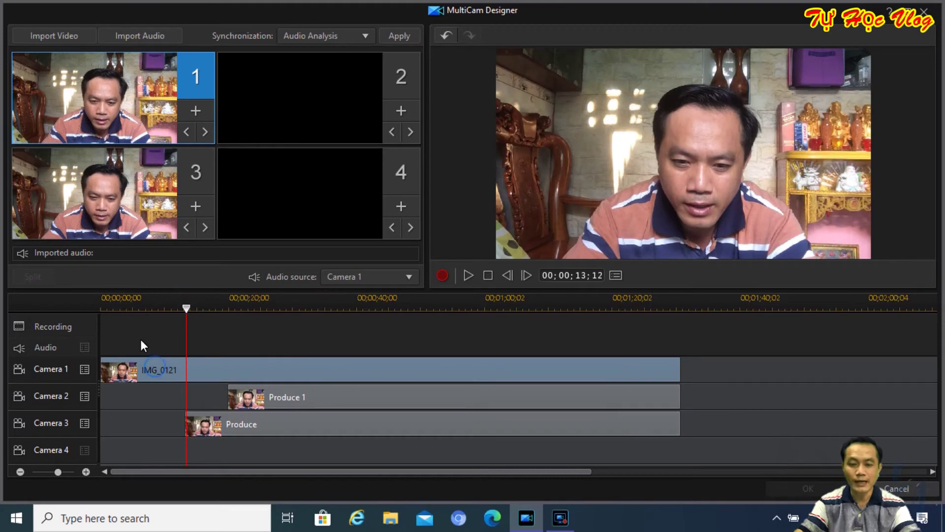
{"action": "left_click", "coordinate": [185, 307]}
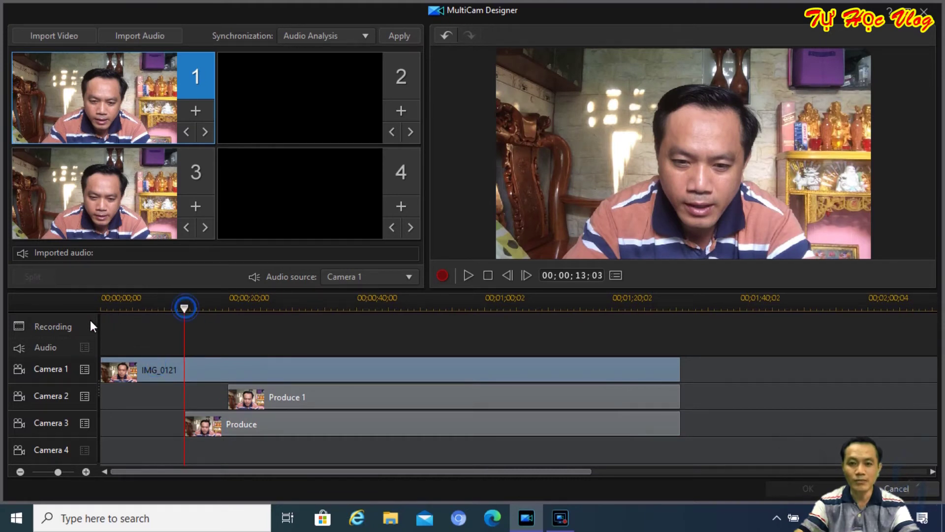
Step: Return the playhead to 00;00;00;00 and select the Produce clip on camera 3
{"action": "left_click_drag", "start_coordinate": [185, 309], "coordinate": [92, 307]}
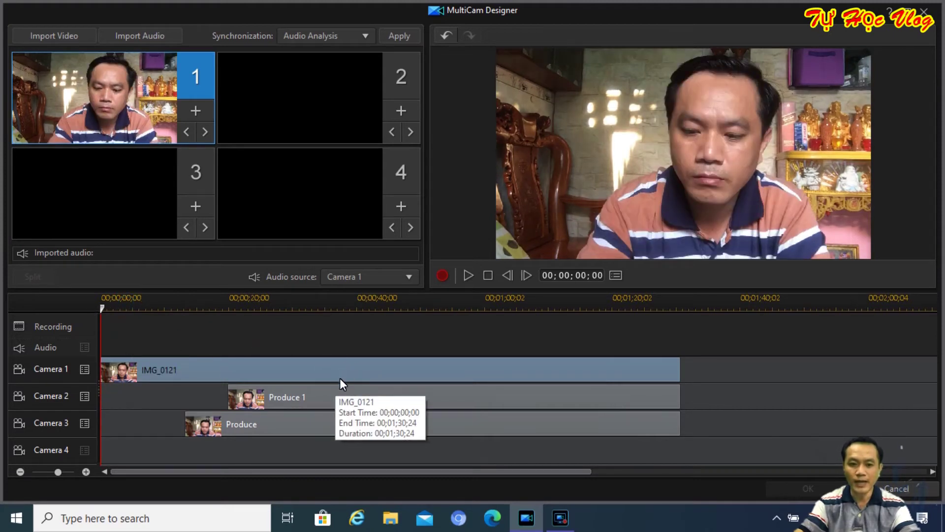
{"action": "left_click", "coordinate": [288, 427]}
{"action": "left_click", "coordinate": [315, 400]}
{"action": "left_click", "coordinate": [306, 419]}
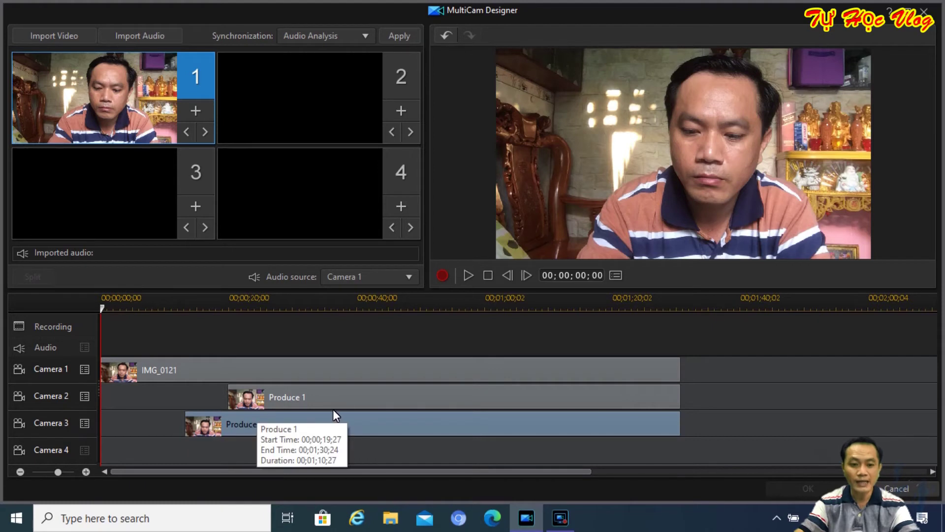
{"action": "left_click", "coordinate": [345, 394]}
{"action": "left_click", "coordinate": [324, 421]}
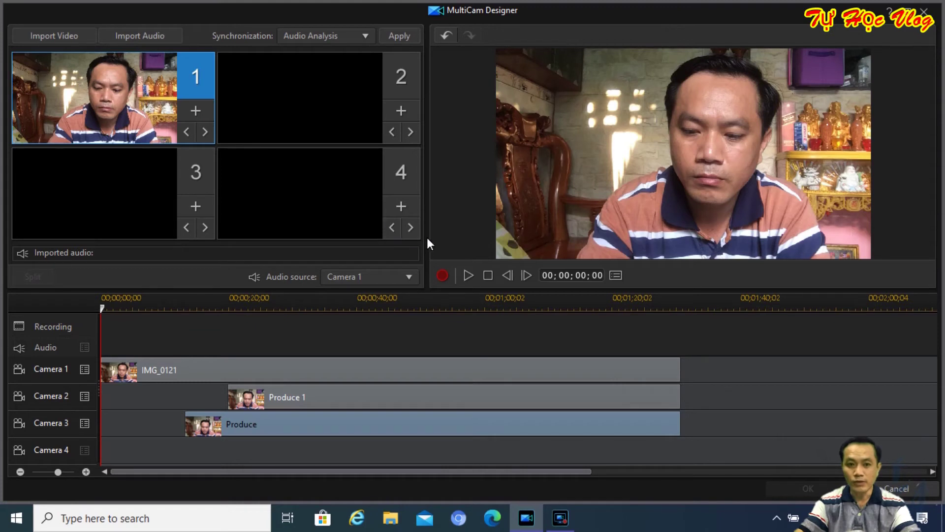
Step: Record the multi-camera edit from the start on camera 1, switching live to camera 3, back to camera 1, and to camera 3 again
{"action": "left_click", "coordinate": [442, 275]}
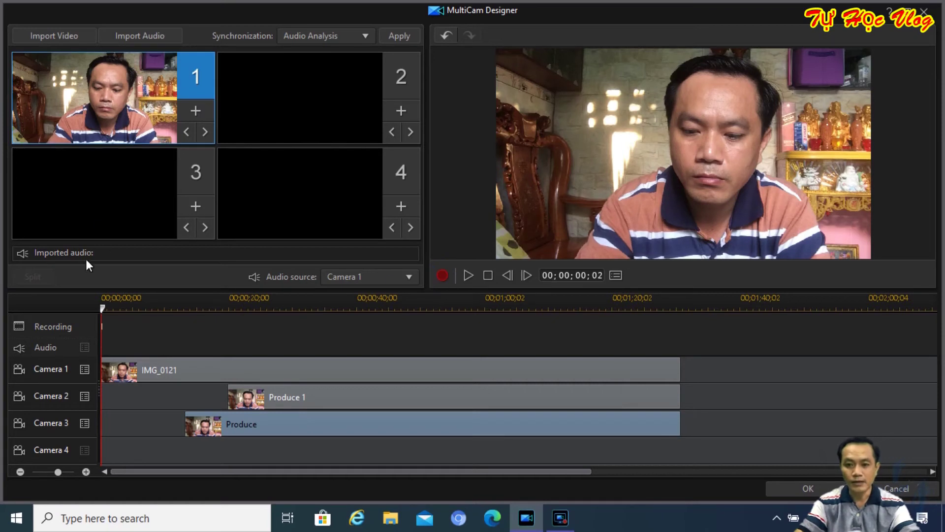
{"action": "left_click", "coordinate": [442, 275]}
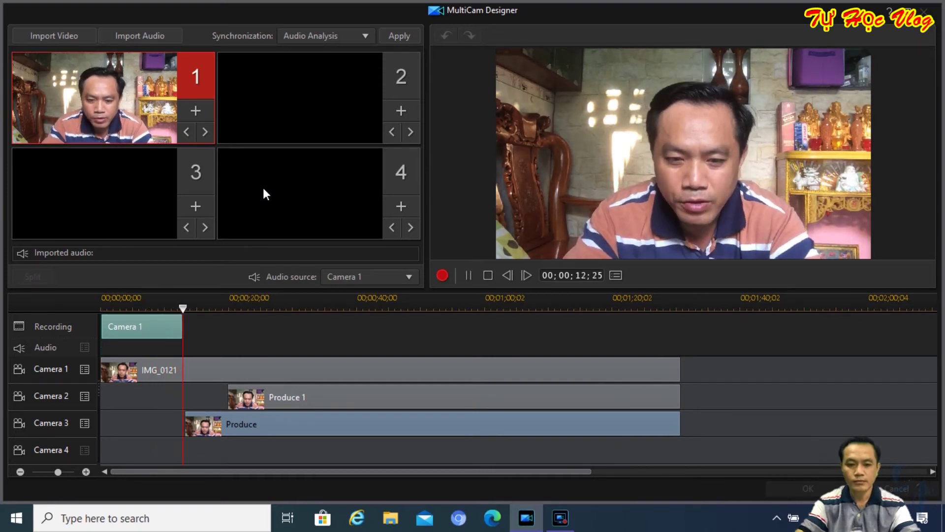
{"action": "left_click", "coordinate": [96, 202]}
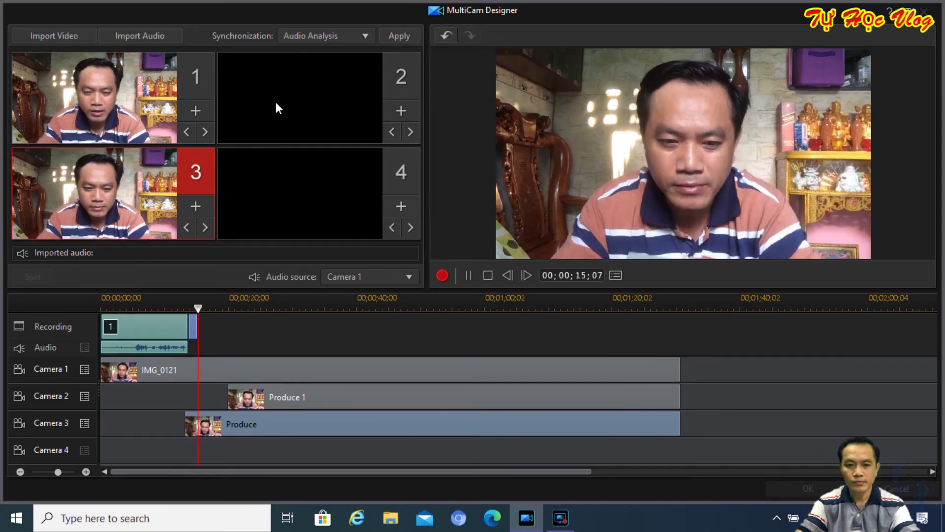
{"action": "left_click", "coordinate": [101, 102]}
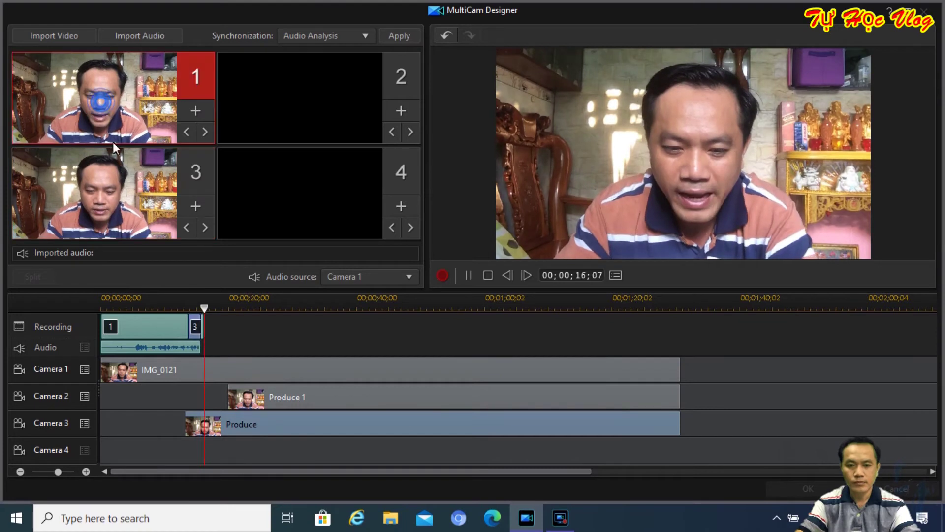
{"action": "left_click", "coordinate": [124, 197]}
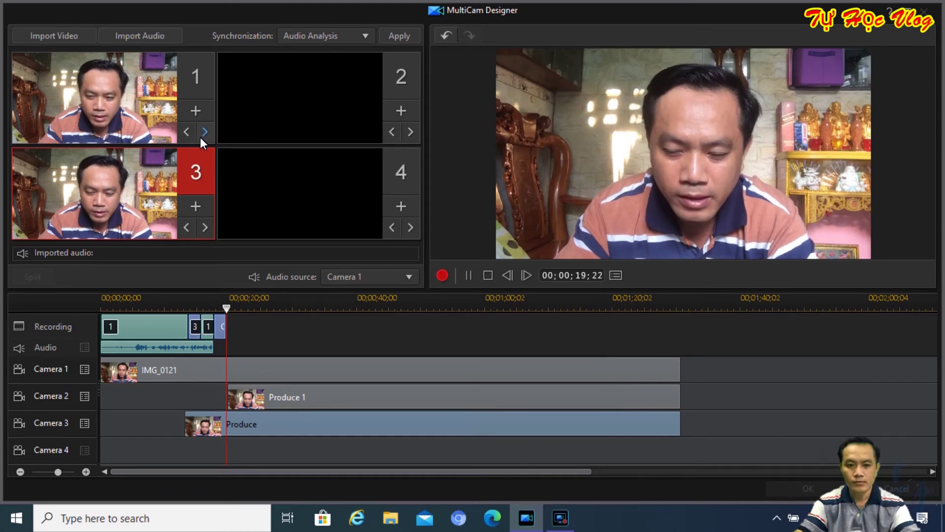
Step: Keep recording while switching live through cameras 2, 3, 1, 3, 2, 1 and 3
{"action": "left_click", "coordinate": [256, 100]}
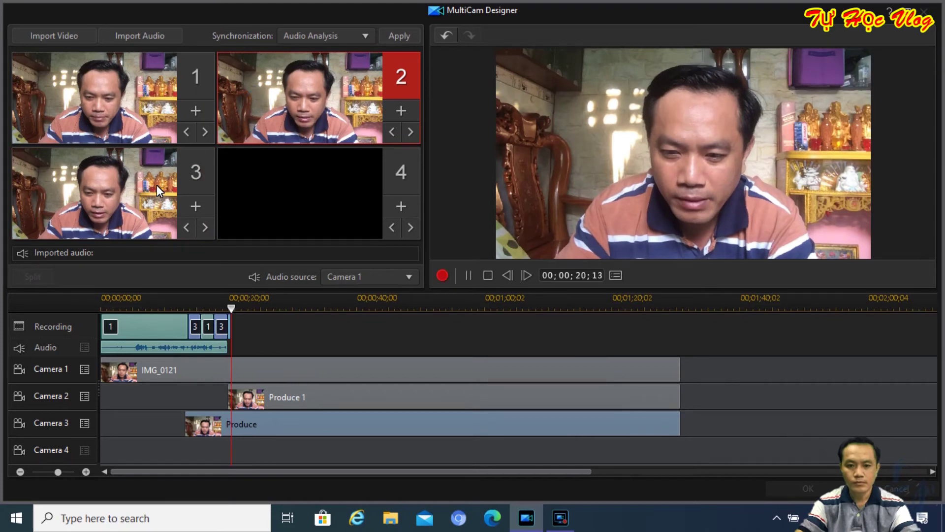
{"action": "left_click", "coordinate": [101, 211]}
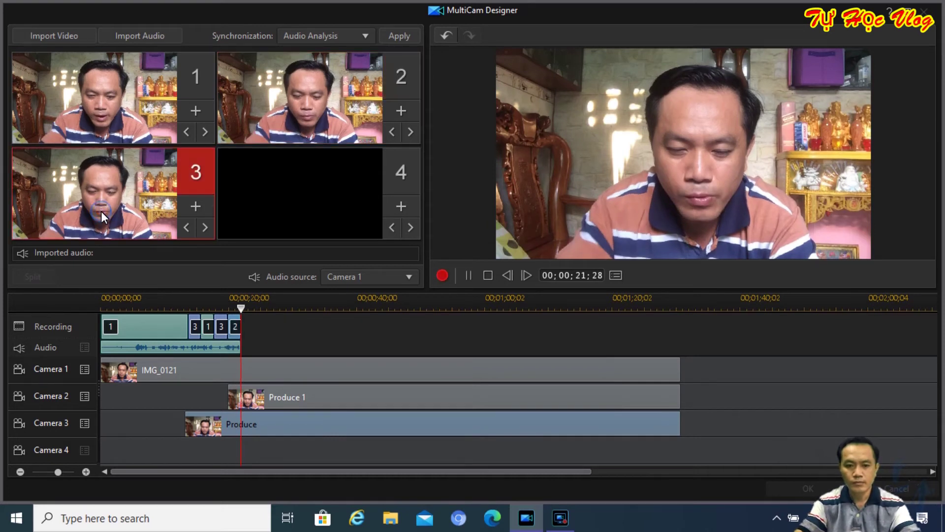
{"action": "left_click", "coordinate": [102, 97]}
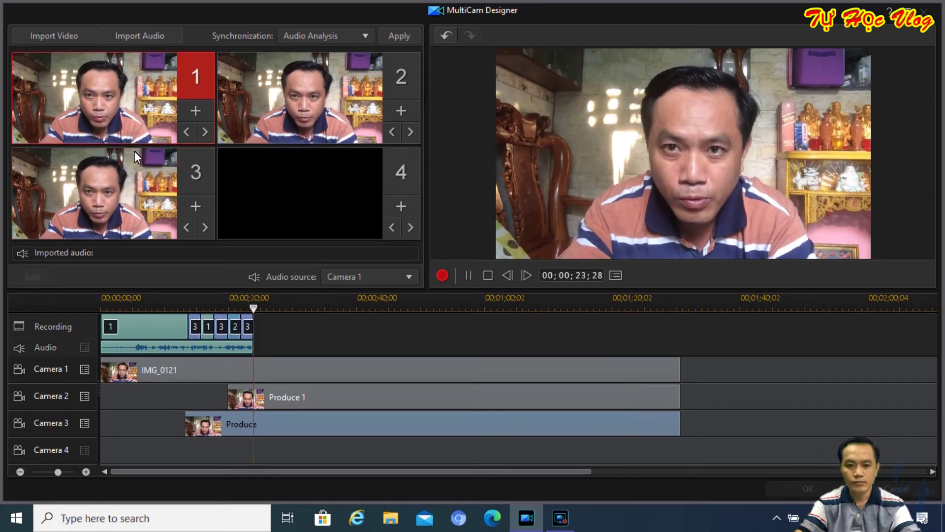
{"action": "left_click", "coordinate": [117, 192]}
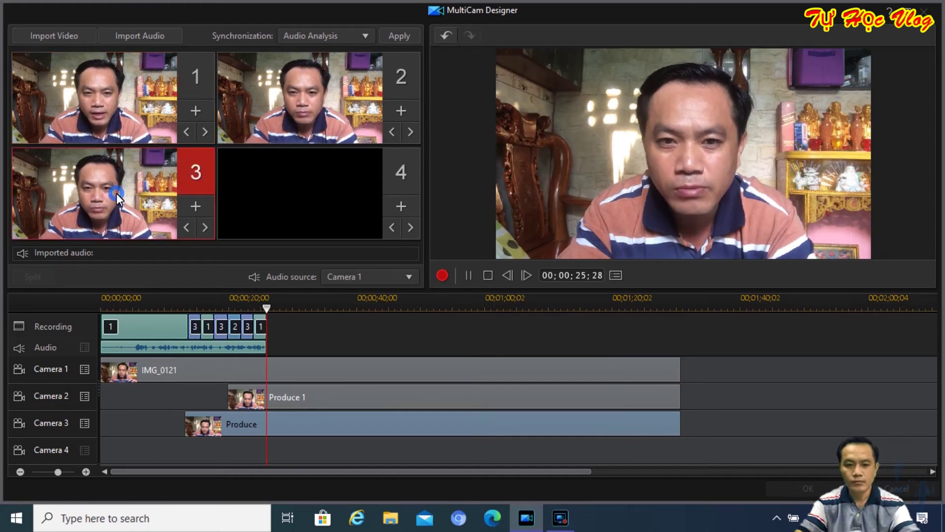
{"action": "left_click", "coordinate": [309, 81]}
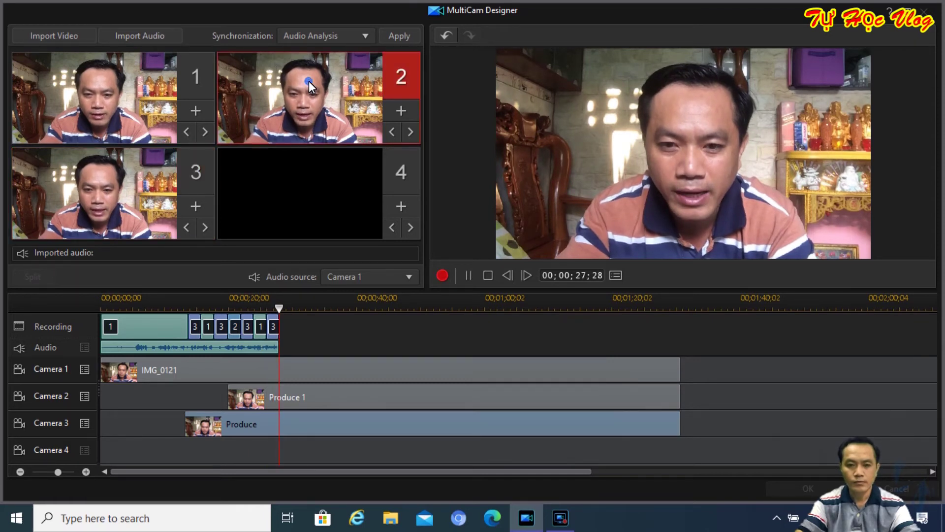
{"action": "left_click", "coordinate": [157, 102]}
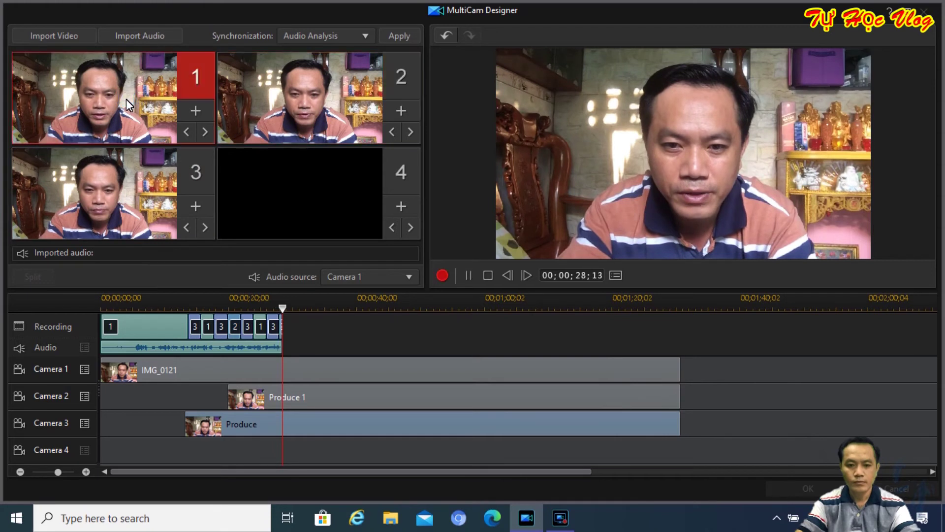
{"action": "left_click", "coordinate": [95, 201]}
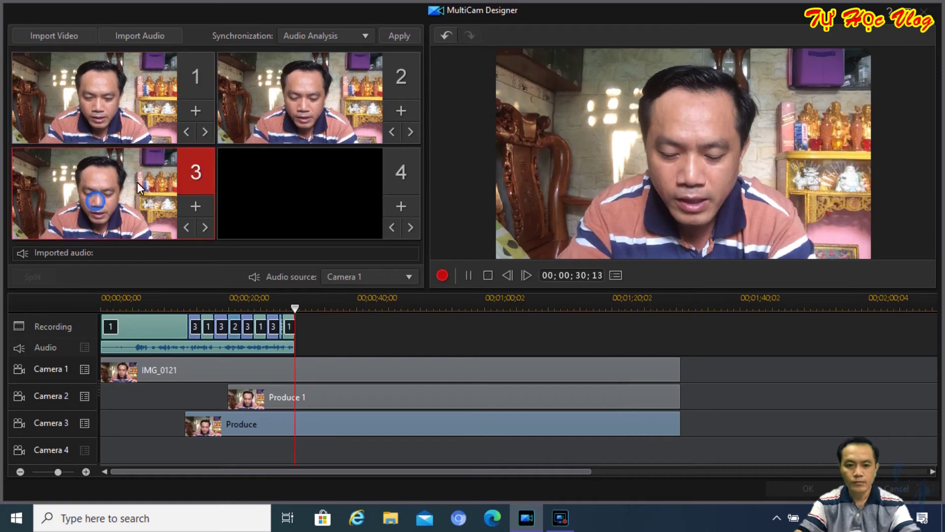
Step: Extend the running recording with live cuts to cameras 2, 1, 3, 1, 2 and 3
{"action": "left_click", "coordinate": [305, 98]}
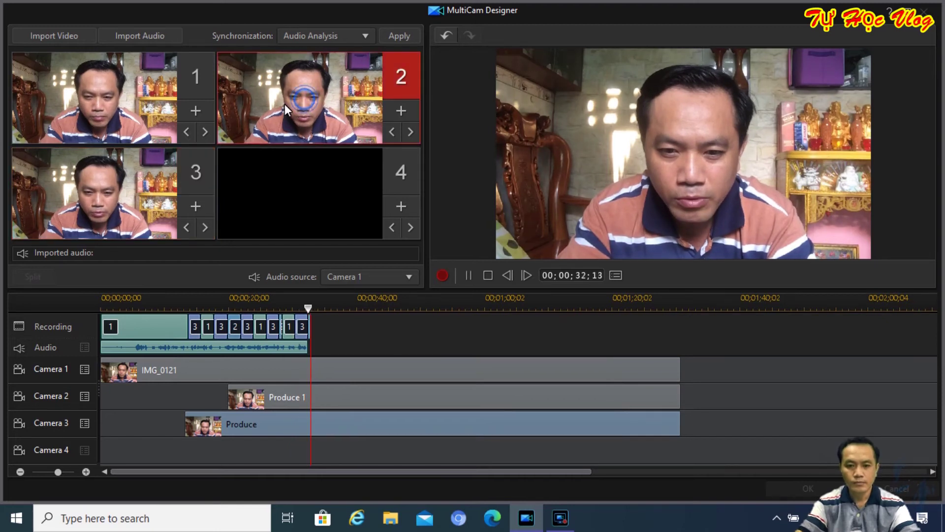
{"action": "left_click", "coordinate": [78, 80]}
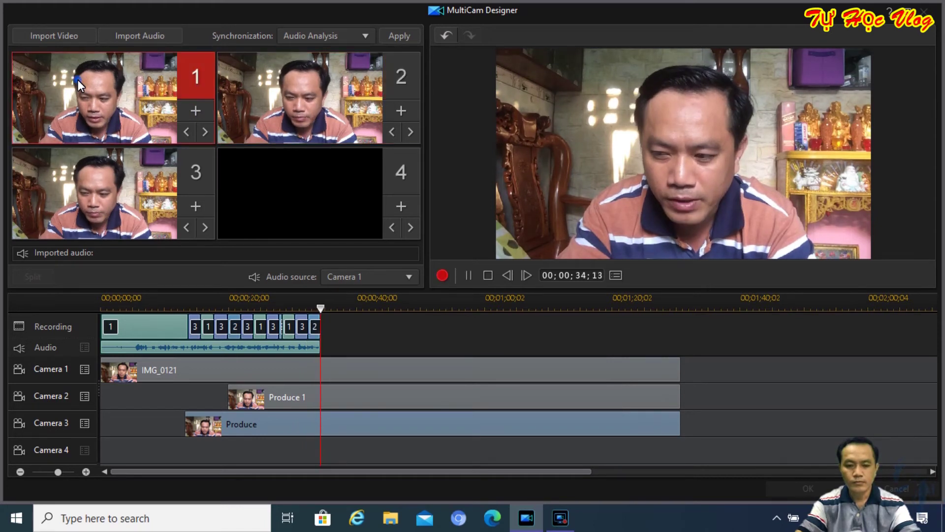
{"action": "left_click", "coordinate": [92, 200]}
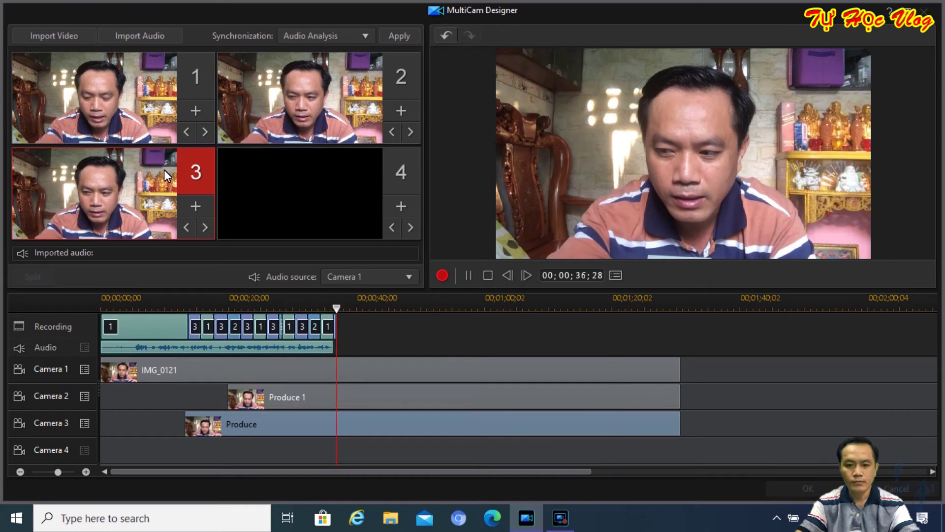
{"action": "left_click", "coordinate": [100, 92]}
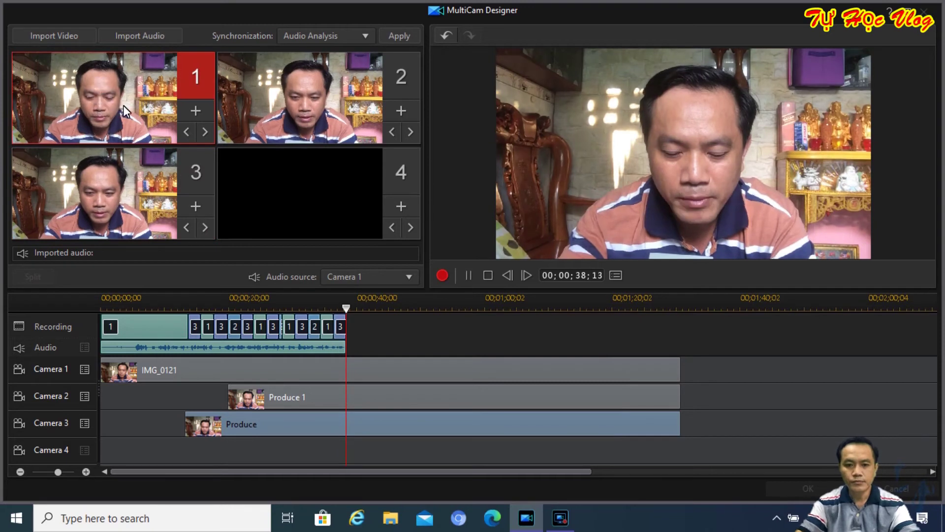
{"action": "left_click", "coordinate": [298, 102]}
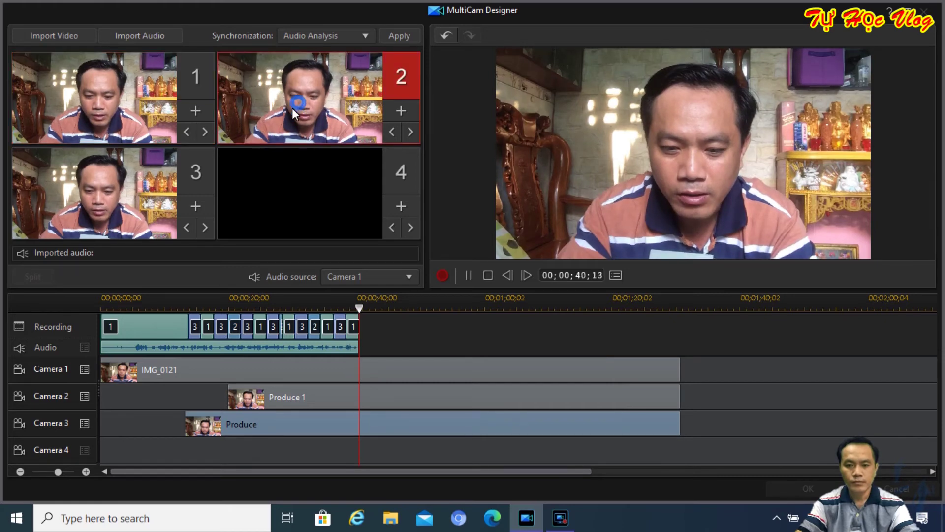
{"action": "left_click", "coordinate": [96, 184]}
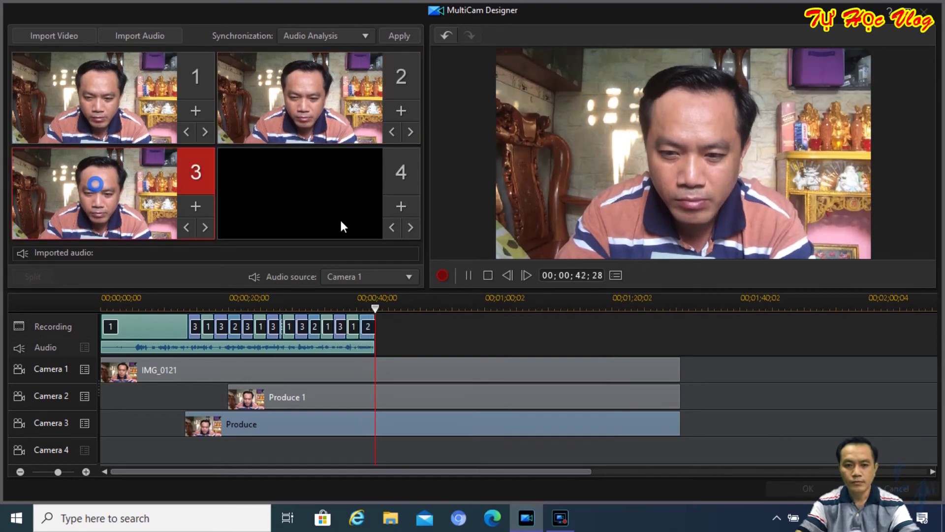
Step: Stop the recording at 00;00;43;22 and accept the multi-camera edit into the main timeline
{"action": "left_click", "coordinate": [449, 283]}
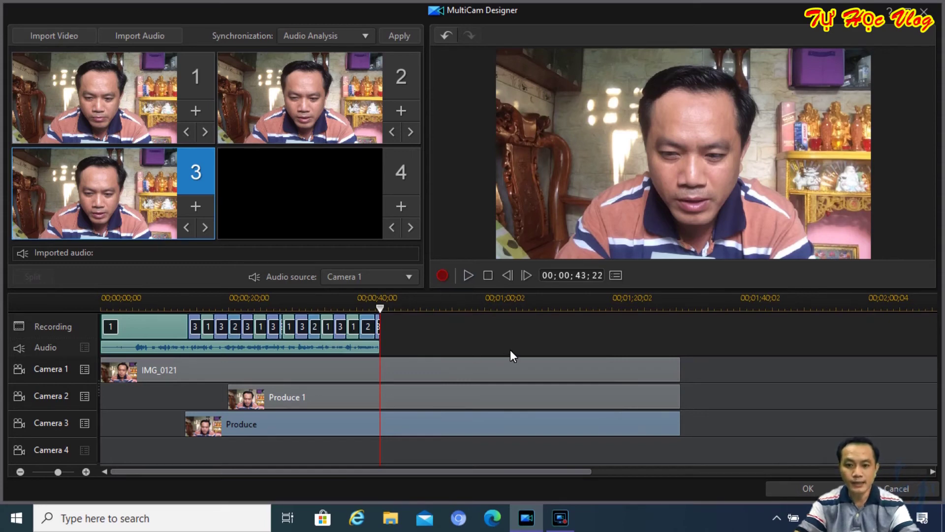
{"action": "left_click", "coordinate": [807, 489]}
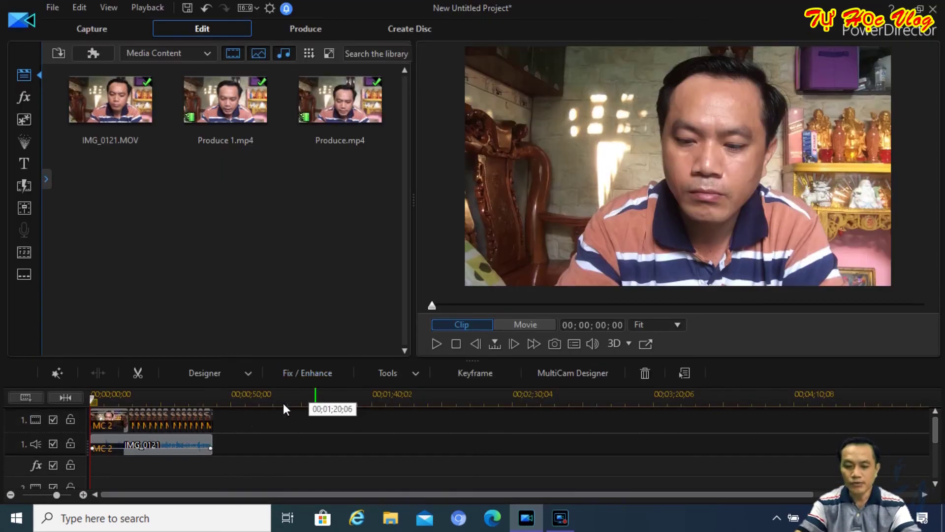
Step: Examine the multi-camera clips on the timeline tracks and play the movie from the start
{"action": "left_click", "coordinate": [216, 432]}
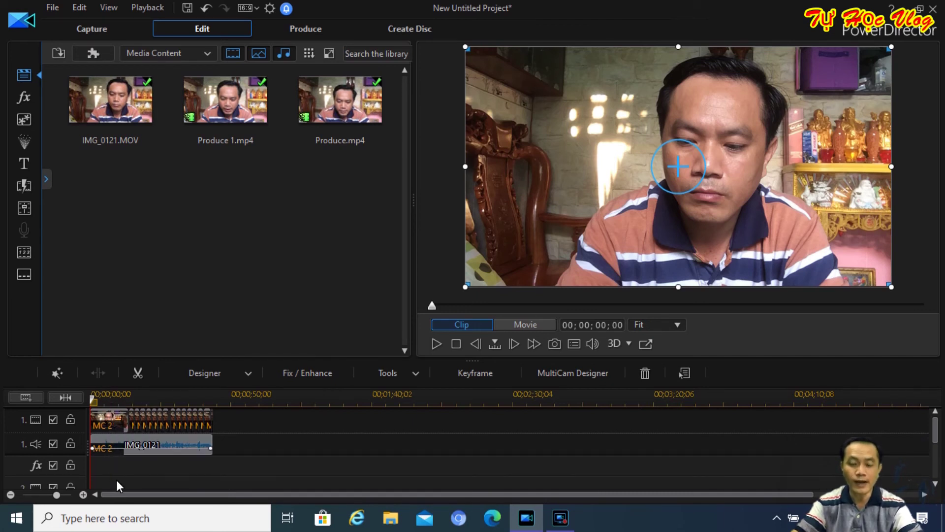
{"action": "left_click_drag", "start_coordinate": [935, 433], "coordinate": [937, 443]}
{"action": "left_click", "coordinate": [126, 468]}
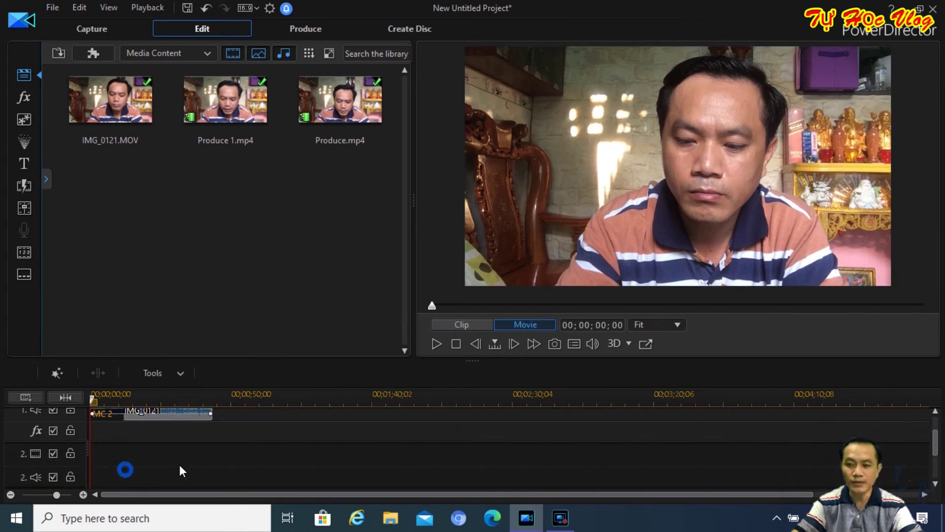
{"action": "left_click_drag", "start_coordinate": [936, 455], "coordinate": [936, 446]}
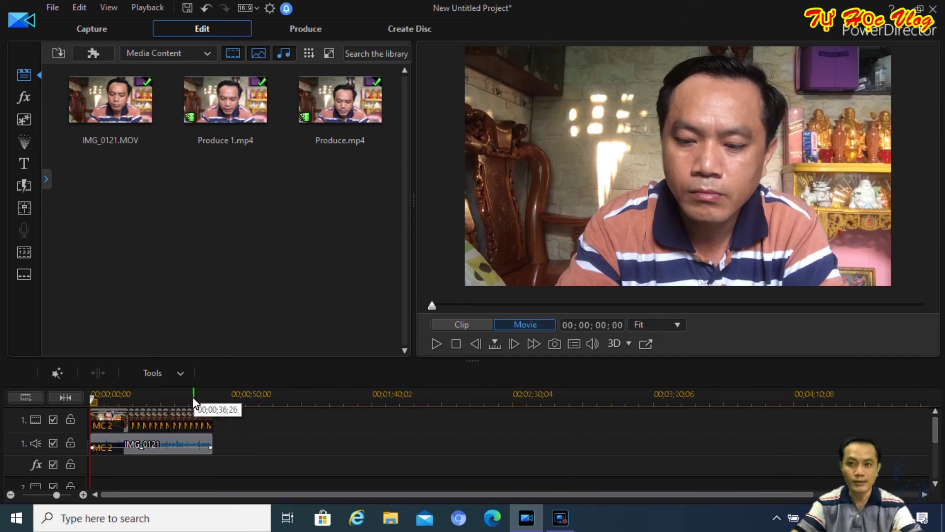
{"action": "left_click", "coordinate": [437, 344]}
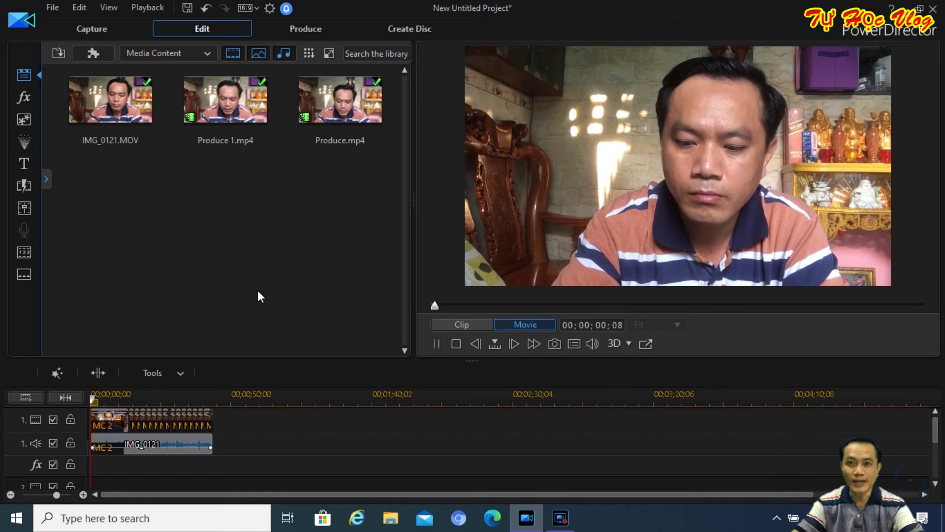